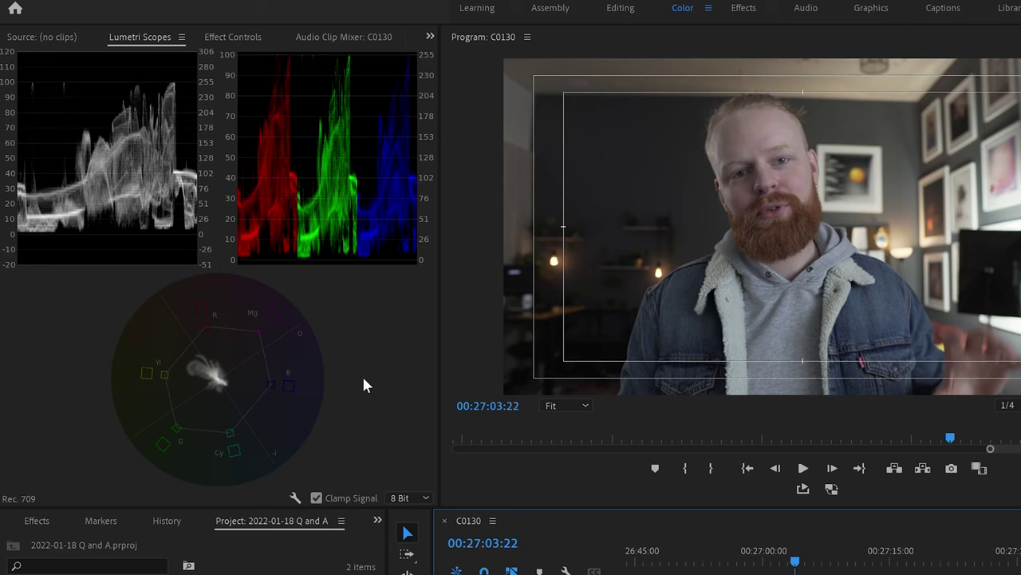
Test the clip's Temperature at 100 and at -100 for comparison on the Lumetri scopes, resetting it each time
right_click(363, 385)
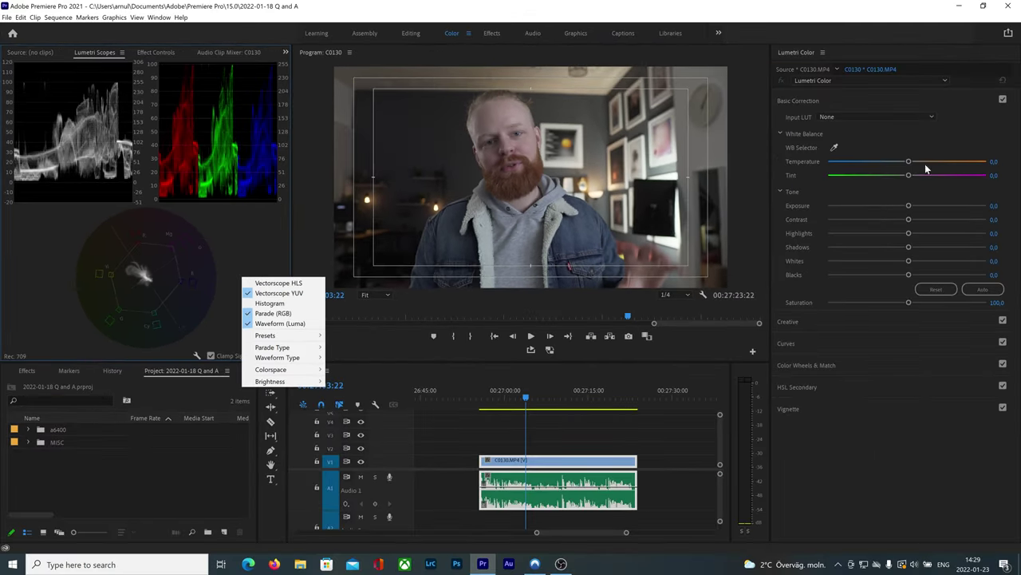
drag(924, 164, 1003, 166)
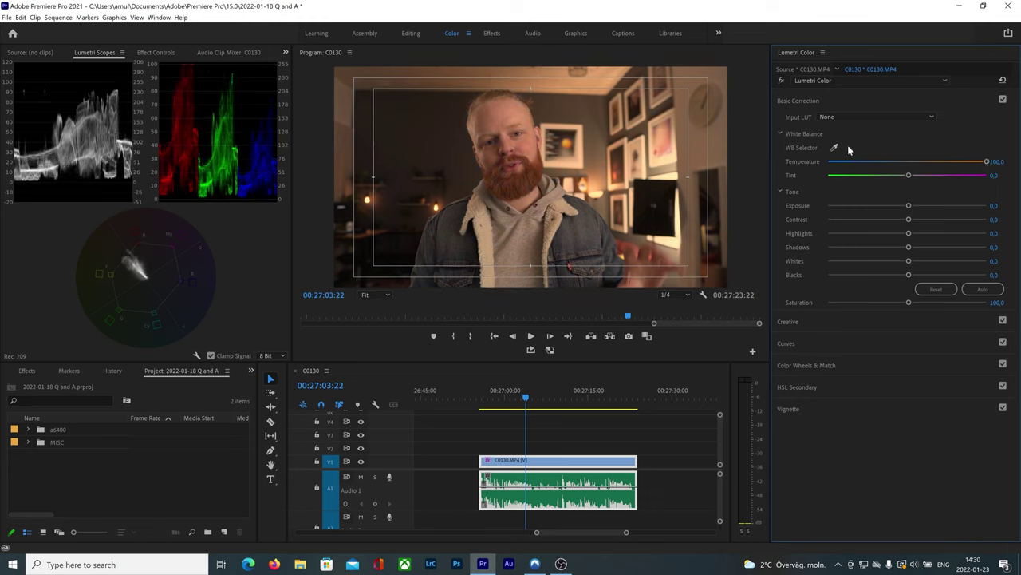
double_click(987, 162)
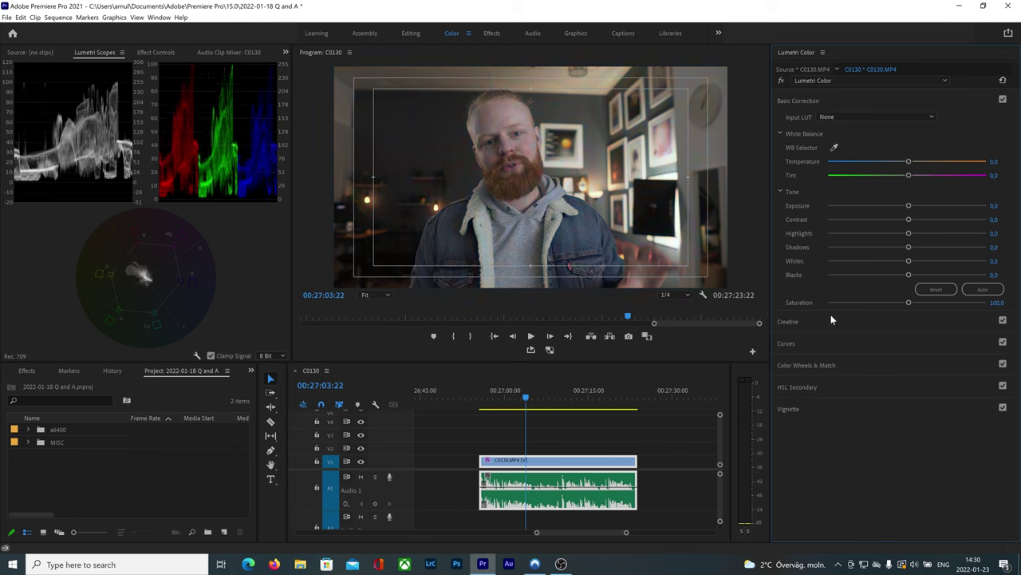
click(799, 323)
drag(909, 344, 987, 330)
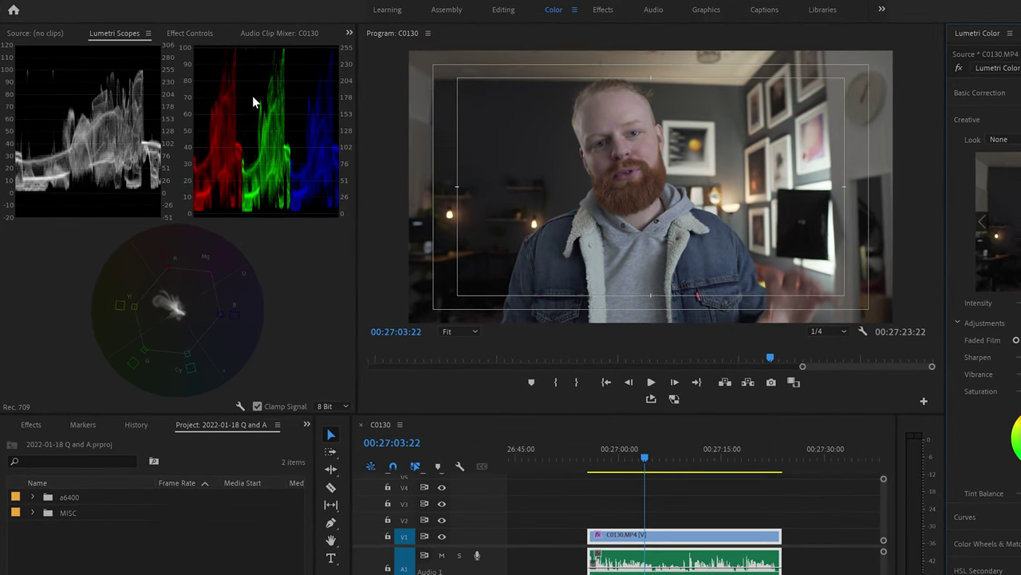
click(979, 93)
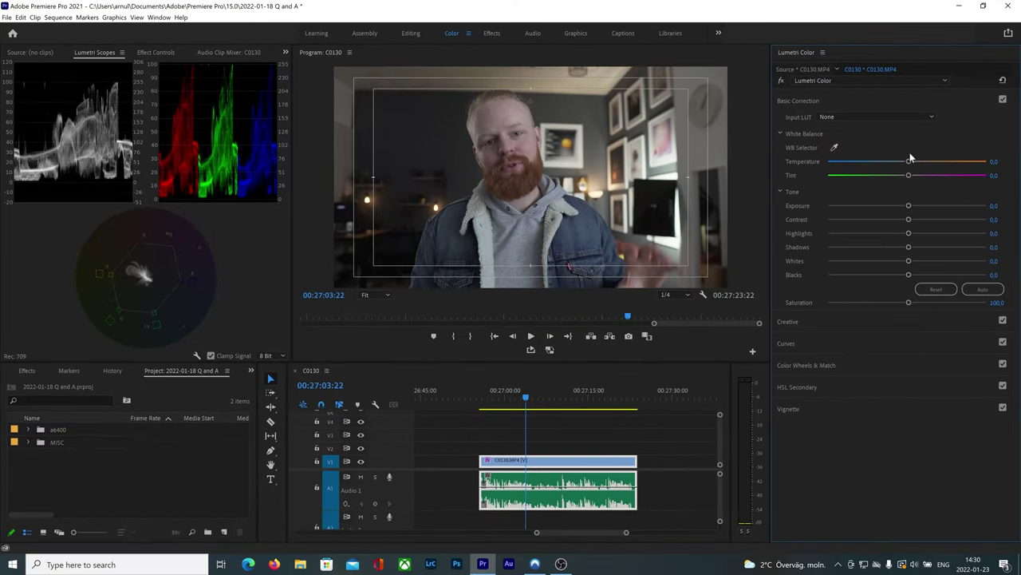
drag(910, 158, 828, 161)
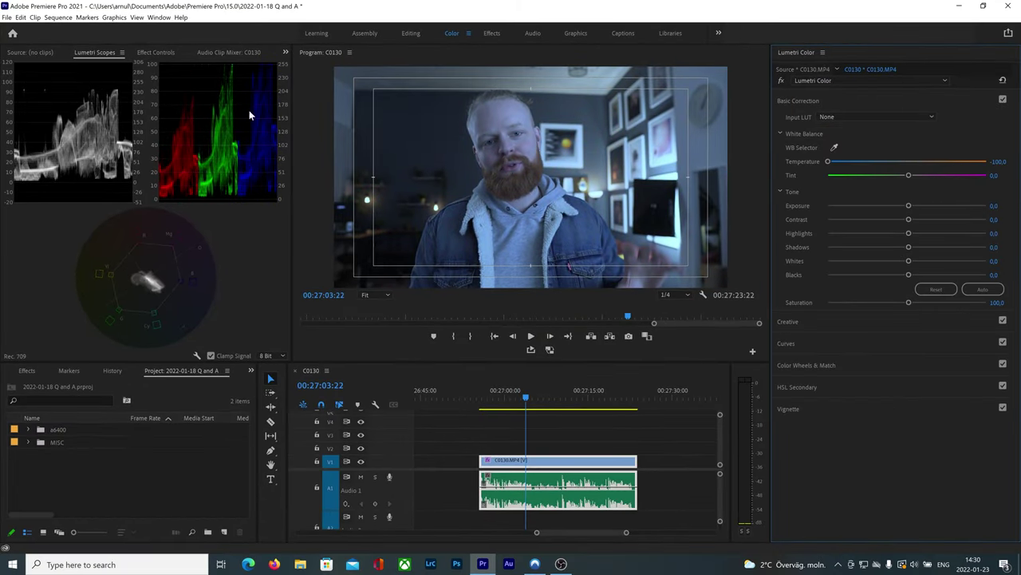
double_click(828, 162)
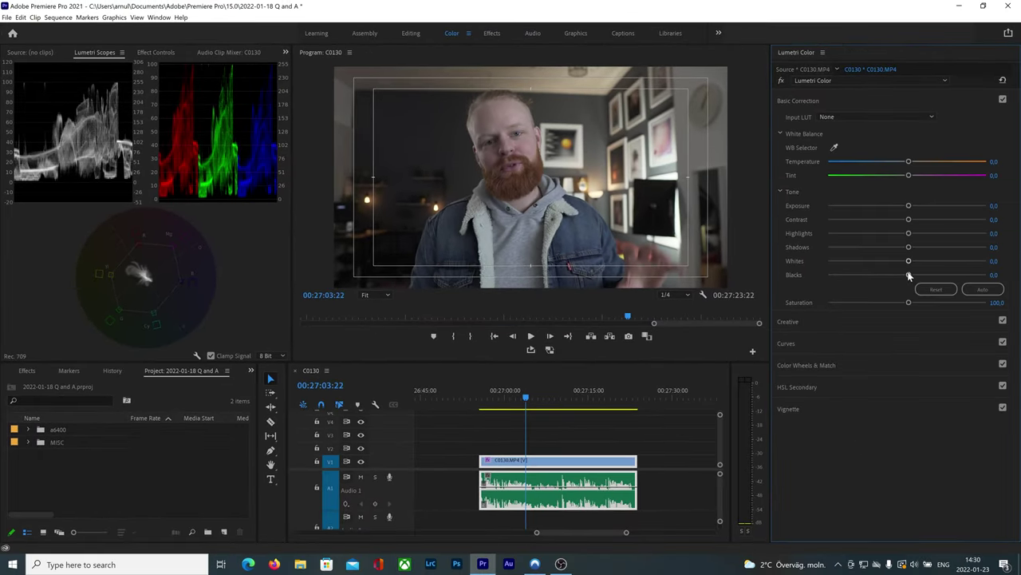
Test the clip's Blacks at minimum and its Exposure at maximum, resetting each one
drag(909, 276, 826, 276)
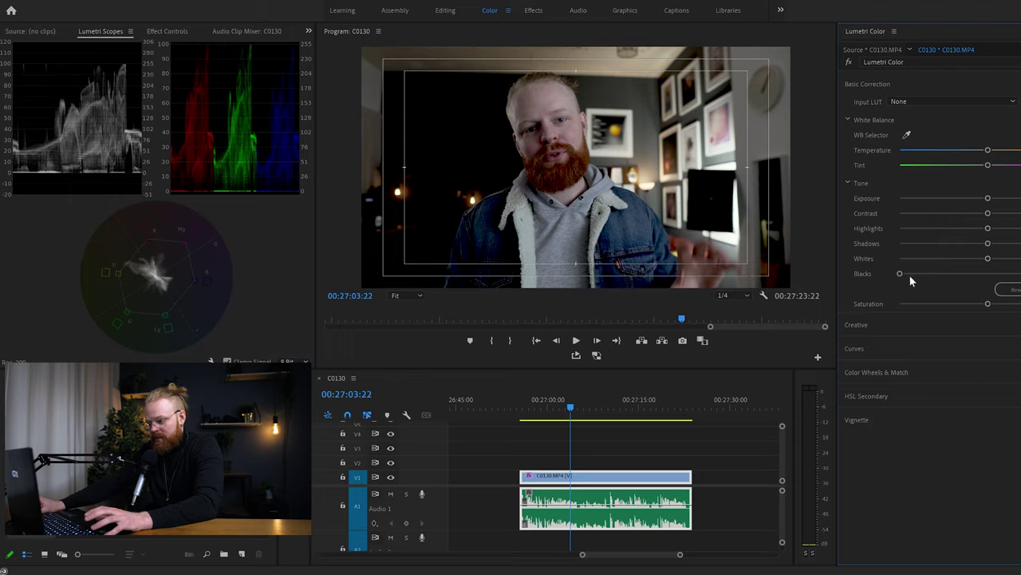
double_click(902, 274)
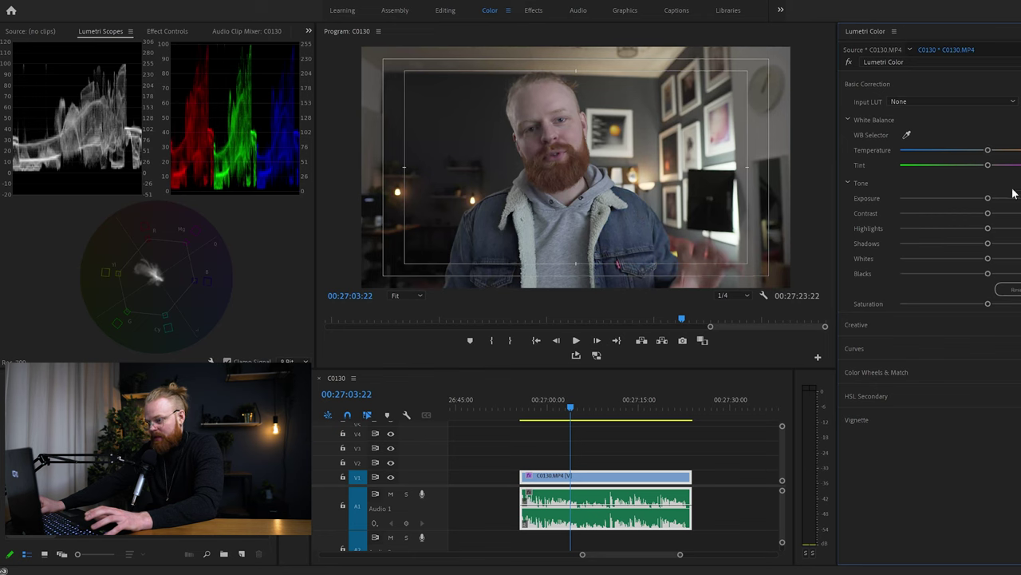
drag(988, 198, 1018, 197)
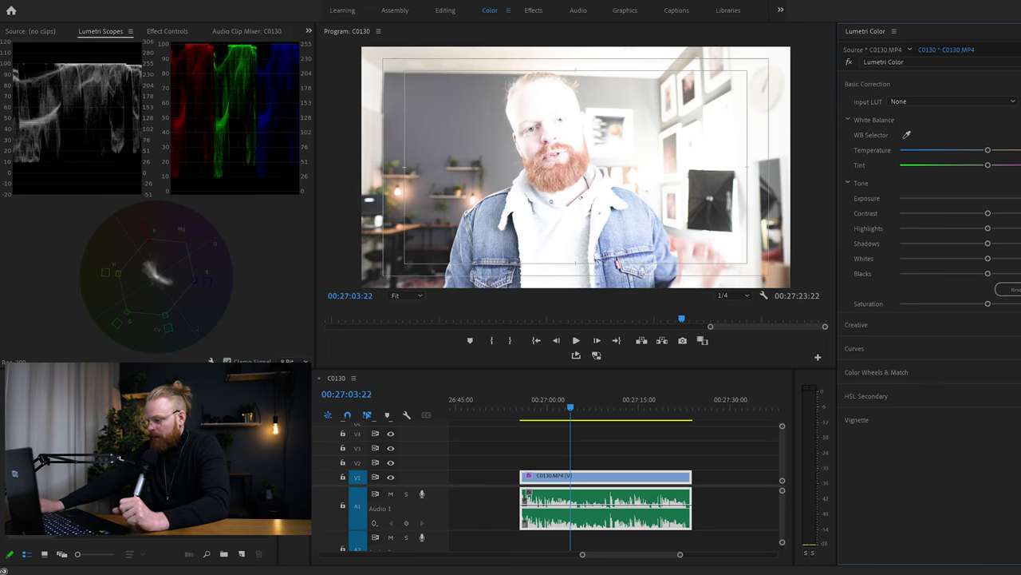
double_click(1020, 198)
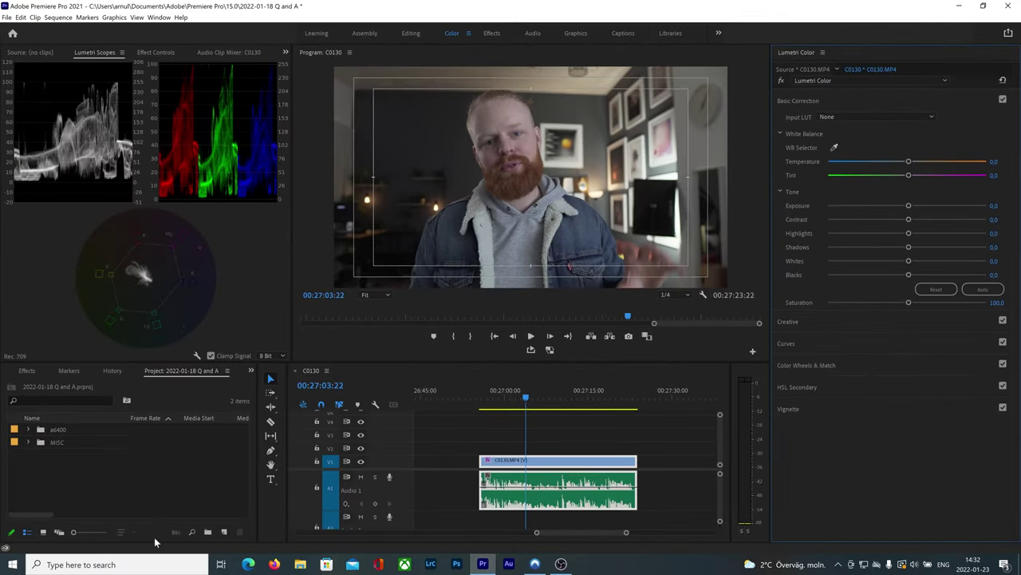
Create a 3840 x 2160, 25 fps adjustment layer and place it on V2 over the full C0130 clip
click(224, 531)
click(223, 532)
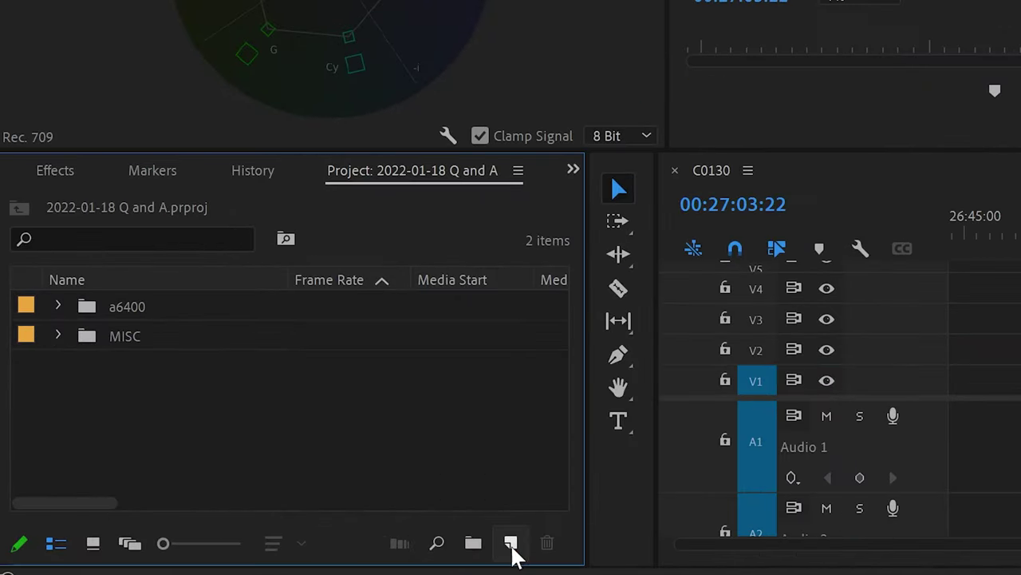
click(223, 531)
click(597, 355)
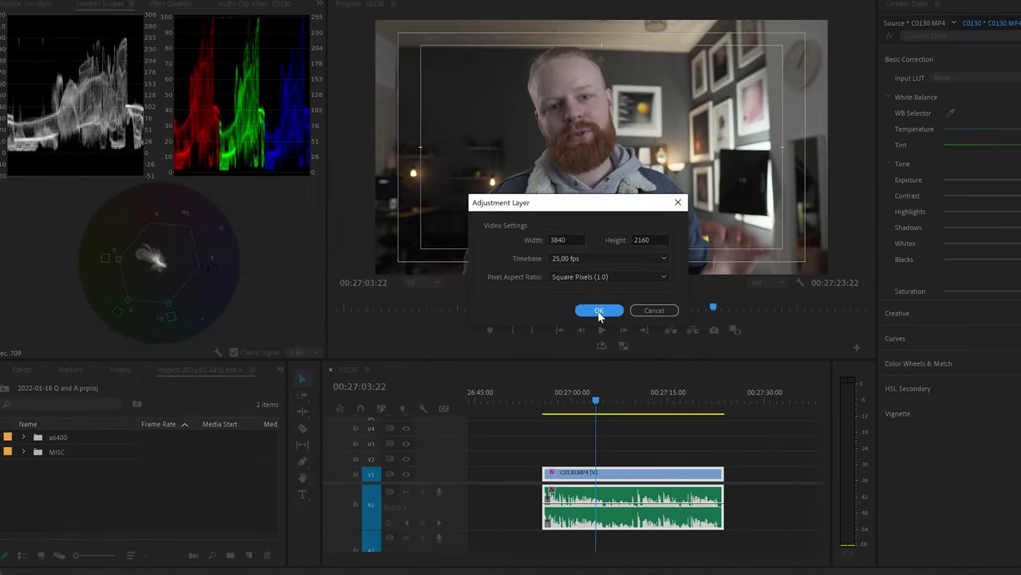
click(753, 245)
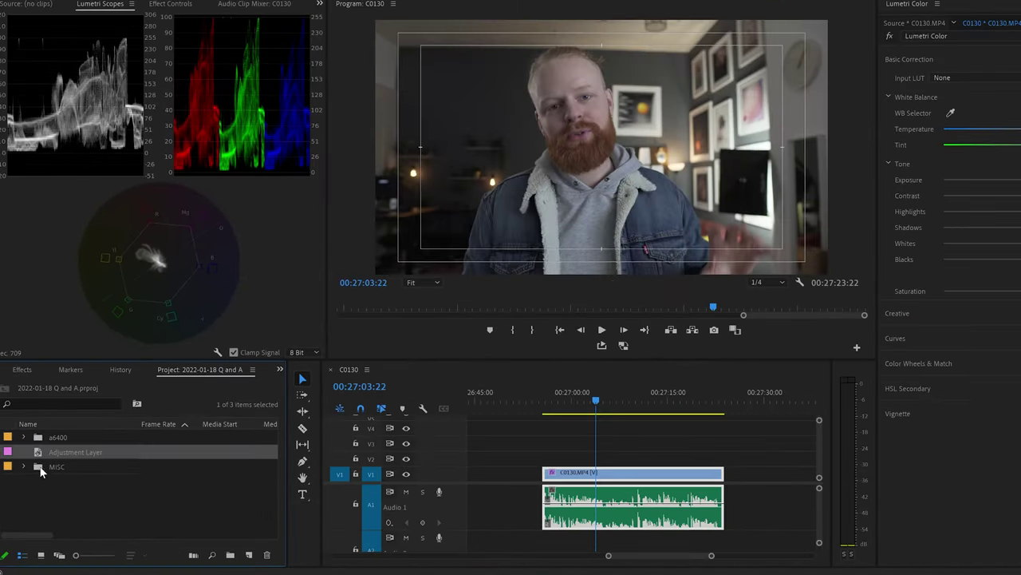
drag(354, 432, 722, 457)
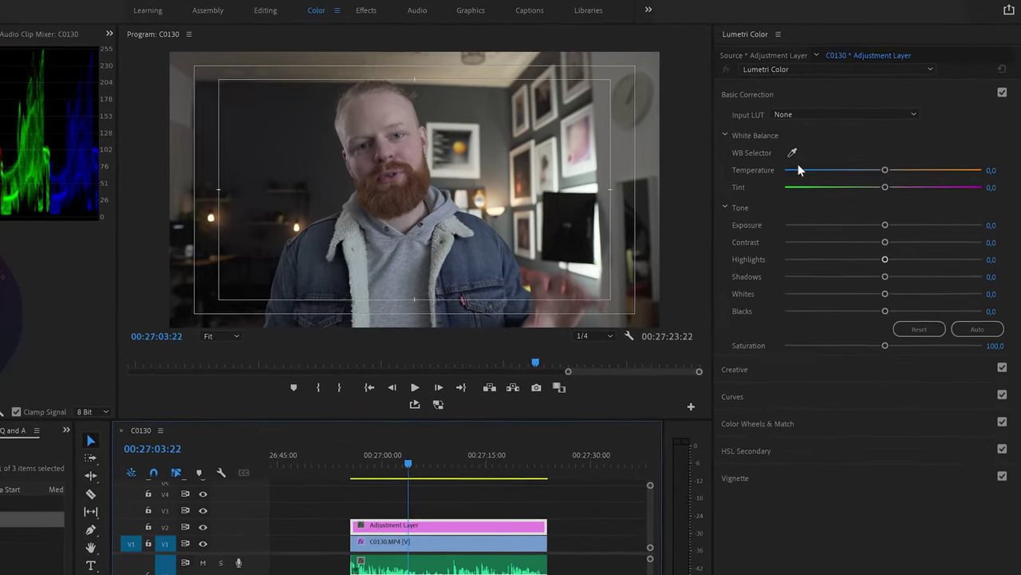
Set the adjustment layer's Contrast to 49.2, Whites to 31.8 and Highlights to 12.4, comparing with Basic Correction off
click(739, 98)
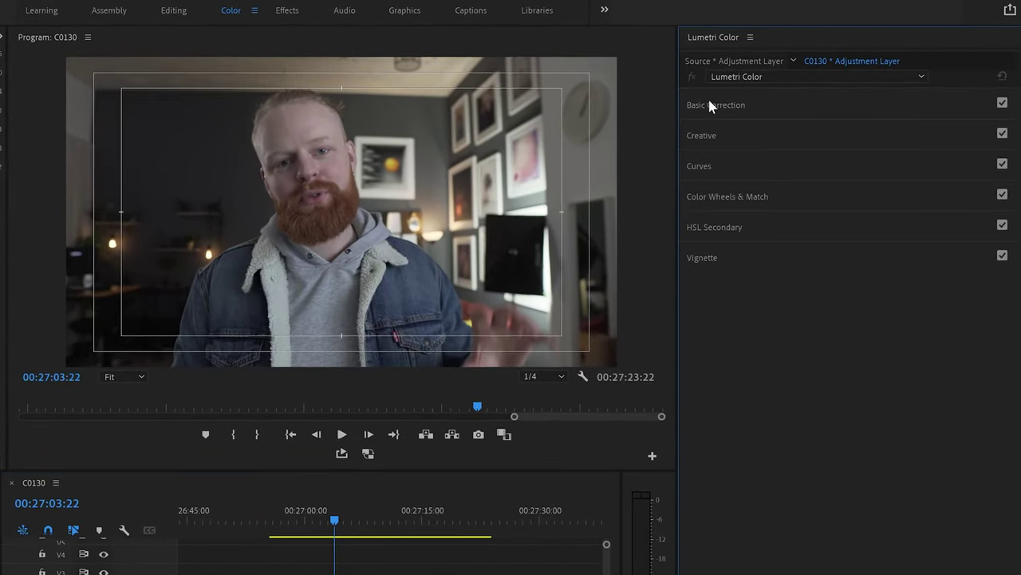
click(717, 107)
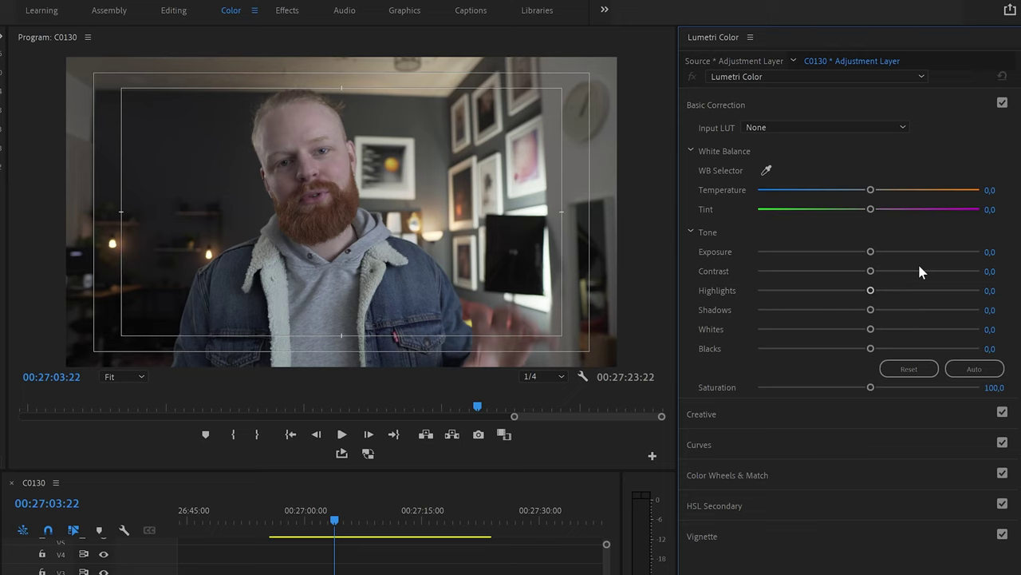
drag(900, 272, 922, 272)
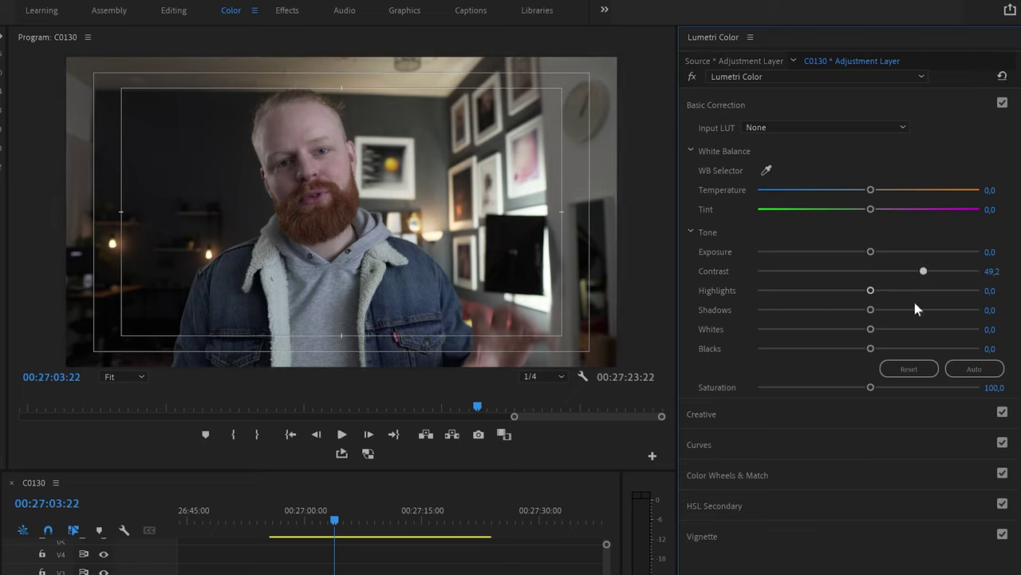
drag(878, 328, 904, 329)
drag(871, 293, 879, 293)
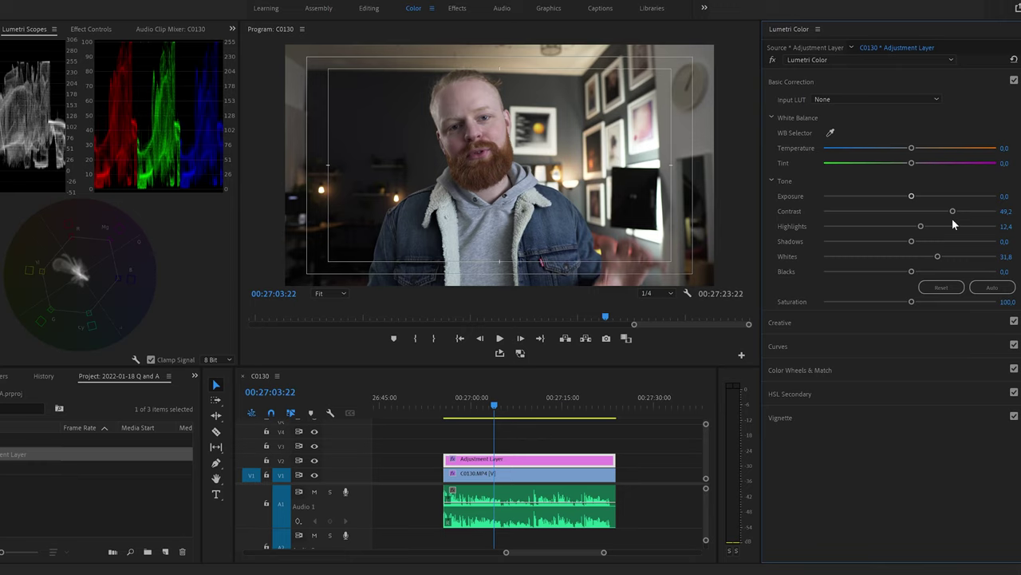
click(1014, 80)
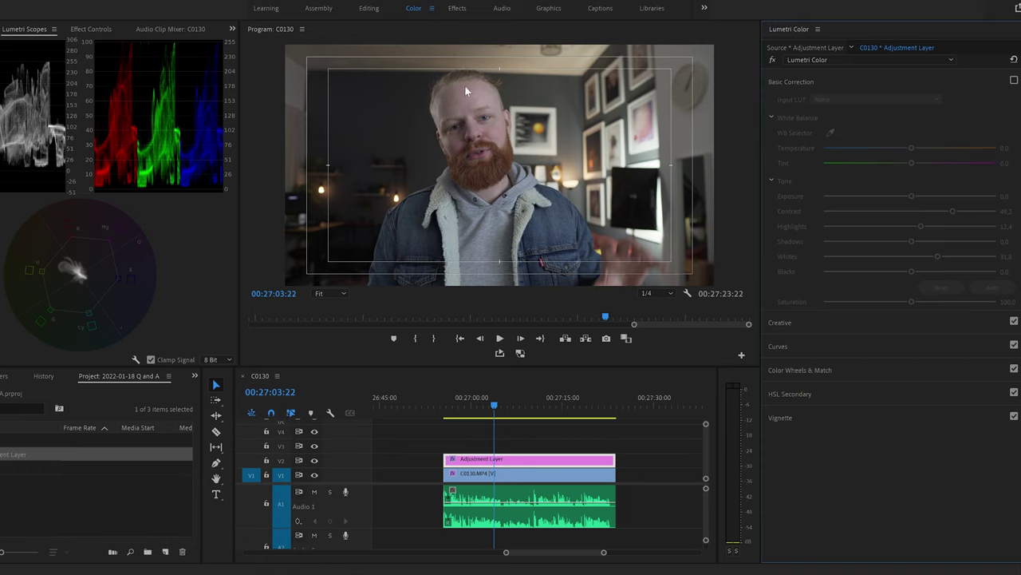
click(1015, 80)
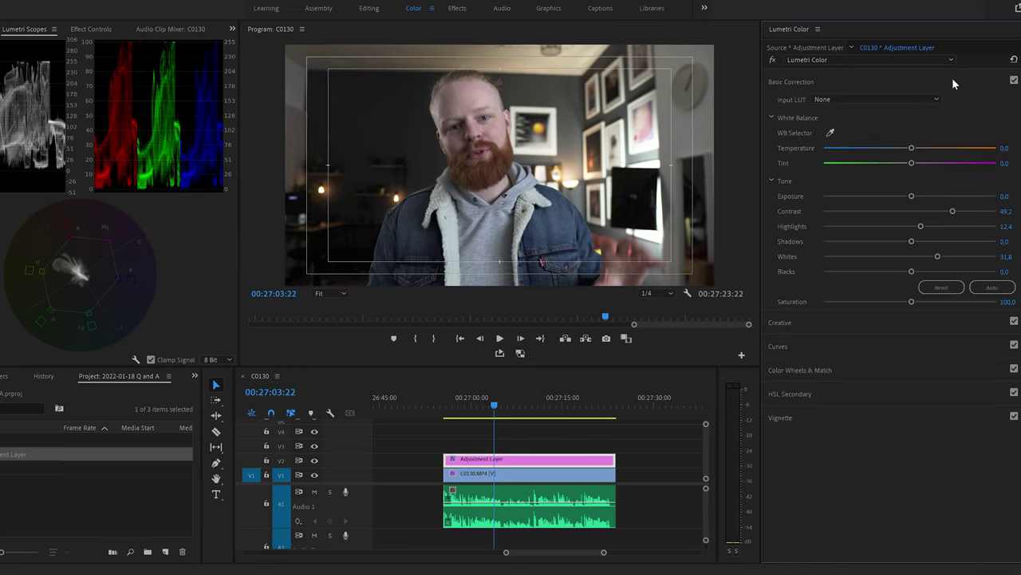
Reset the adjustment layer's Contrast, Highlights and Whites to their defaults
double_click(952, 212)
double_click(921, 226)
double_click(936, 256)
Flatten the image by lowering the adjustment layer's Contrast to -100 and Saturation to 65.6
drag(912, 211, 830, 214)
click(905, 303)
drag(904, 304, 880, 302)
drag(828, 211, 822, 212)
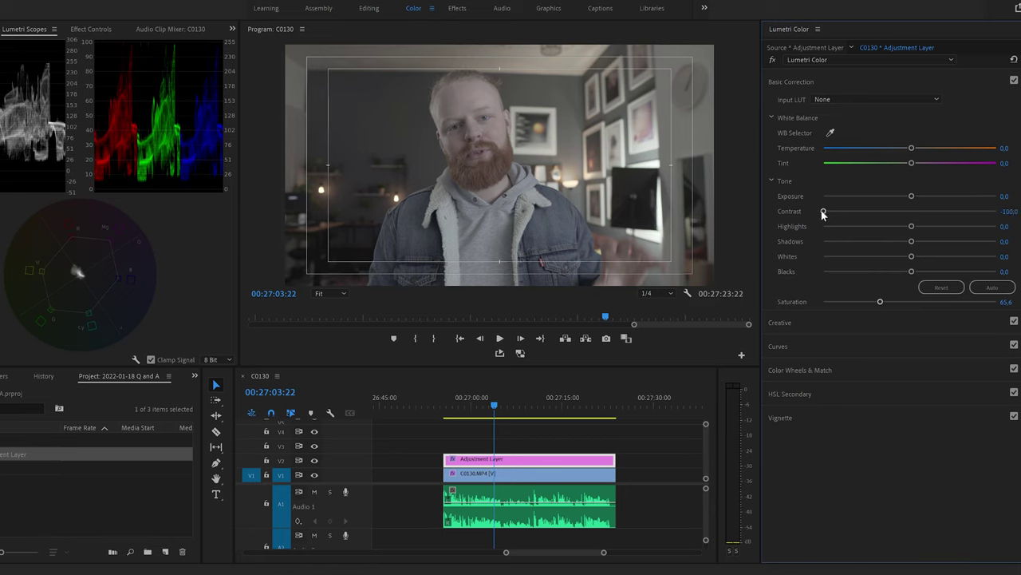
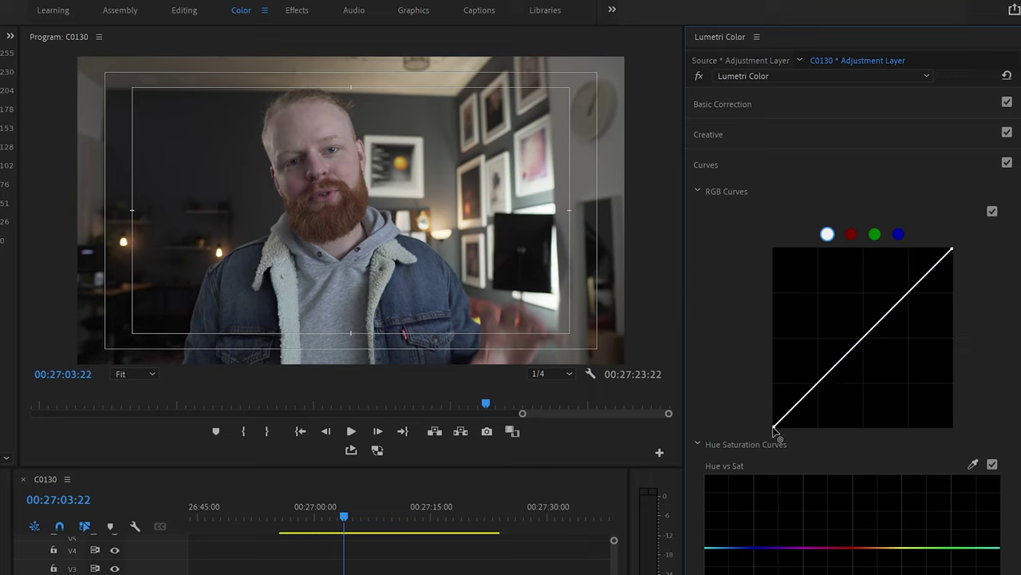
Move the black and white endpoints of the RGB curve slightly inward and add control points along the line
drag(774, 425, 782, 505)
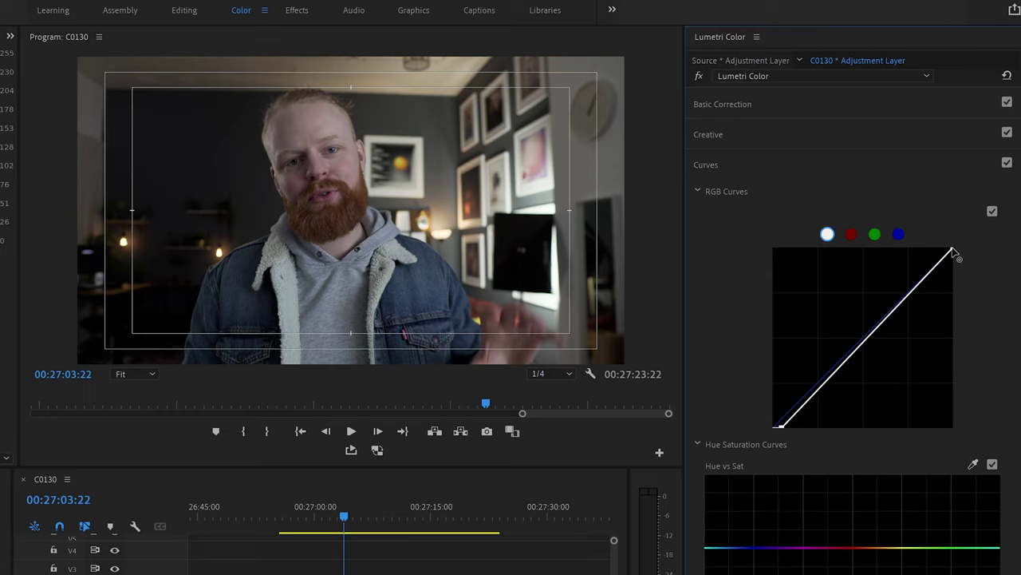
drag(952, 253, 938, 227)
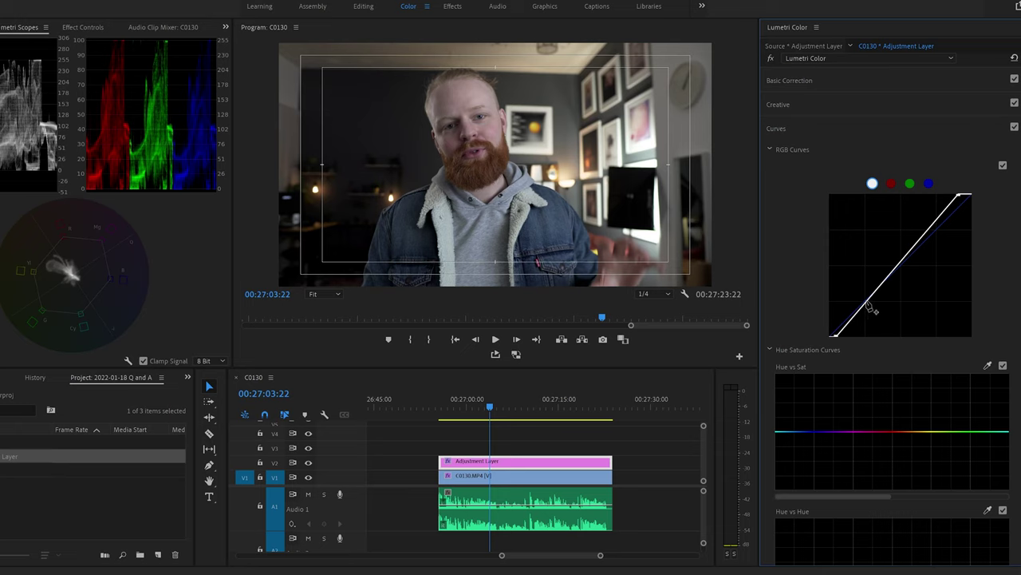
click(866, 303)
click(899, 264)
click(932, 225)
click(945, 209)
click(881, 285)
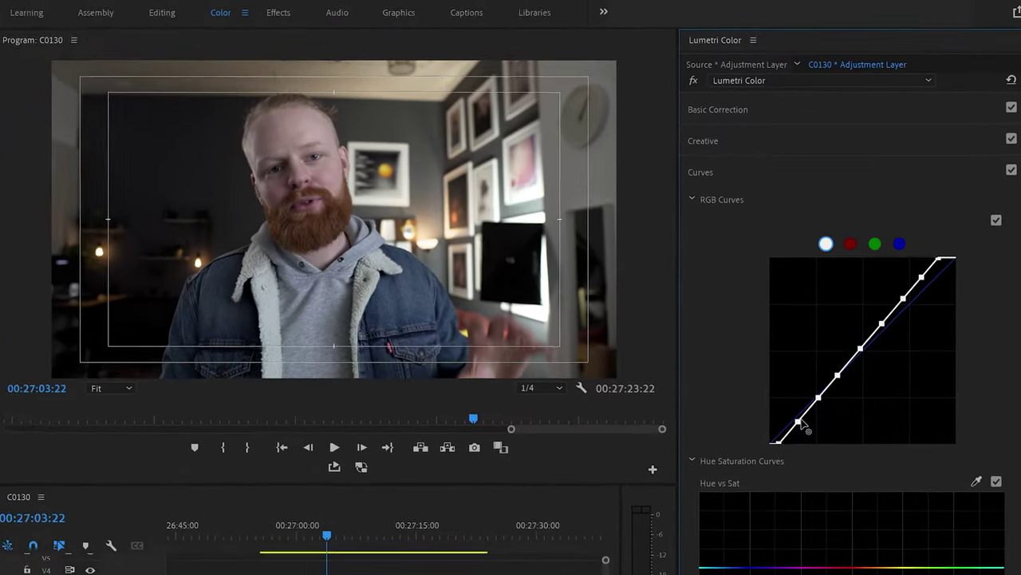
Shape the RGB curve into a gentle S with lower shadows and raised highlights, comparing with Curves off and on
drag(851, 319, 854, 323)
mouse_move(795, 440)
mouse_down()
mouse_move(788, 452)
mouse_move(788, 443)
mouse_up()
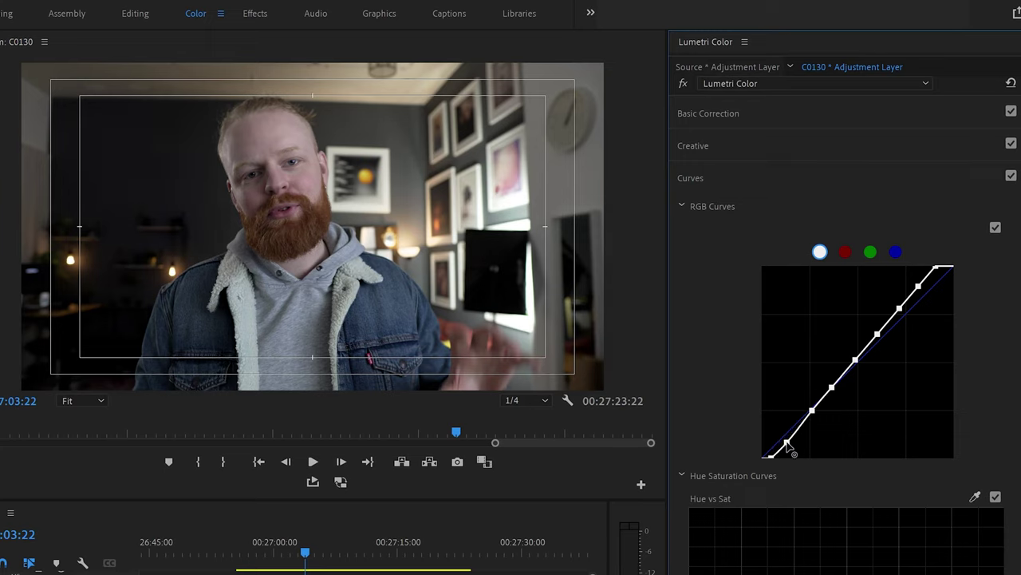
drag(922, 283, 896, 313)
drag(918, 284, 918, 279)
click(1011, 177)
click(1011, 177)
click(1011, 176)
click(1011, 177)
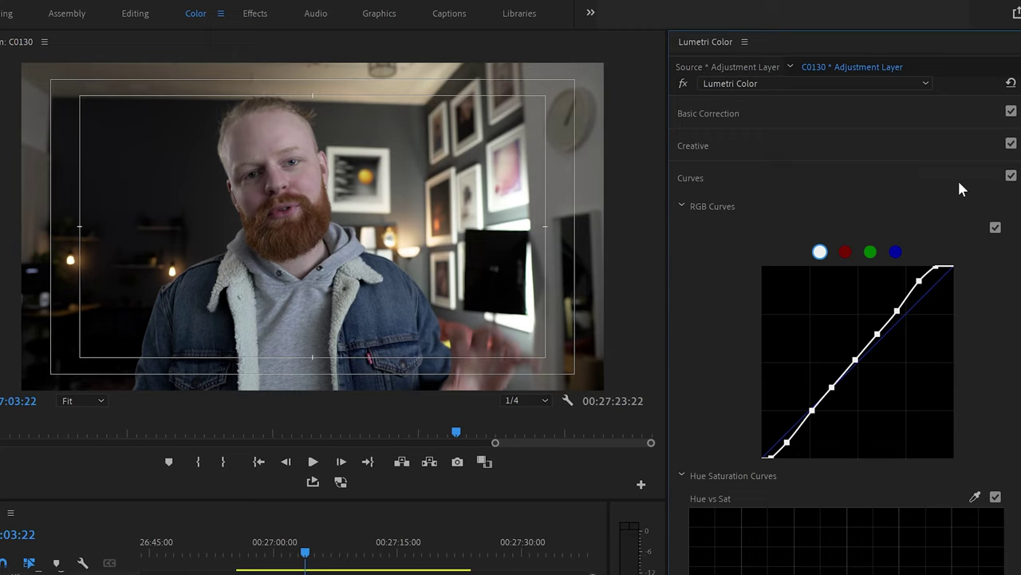
click(1011, 177)
click(1011, 178)
Lower the darkest shadow point of the RGB curve further and compare the image with Curves off
drag(786, 442, 771, 459)
click(1011, 176)
click(1011, 176)
Set the adjustment layer's Contrast to 8.4 and compare the image with Basic Correction off
click(707, 114)
click(702, 472)
scroll(890, 534, down, 5)
scroll(956, 471, up, 5)
scroll(954, 466, up, 1)
click(752, 113)
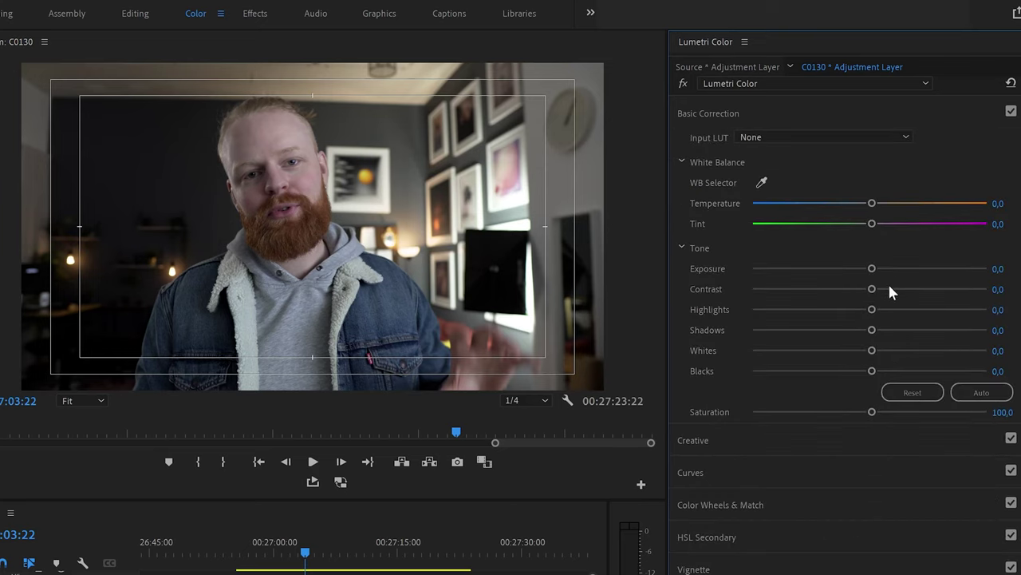
drag(873, 296, 880, 296)
click(1011, 112)
click(1011, 111)
Test slightly higher Whites, starting at 6.4, and a slightly cooler Temperature against the image without Basic Correction
click(878, 350)
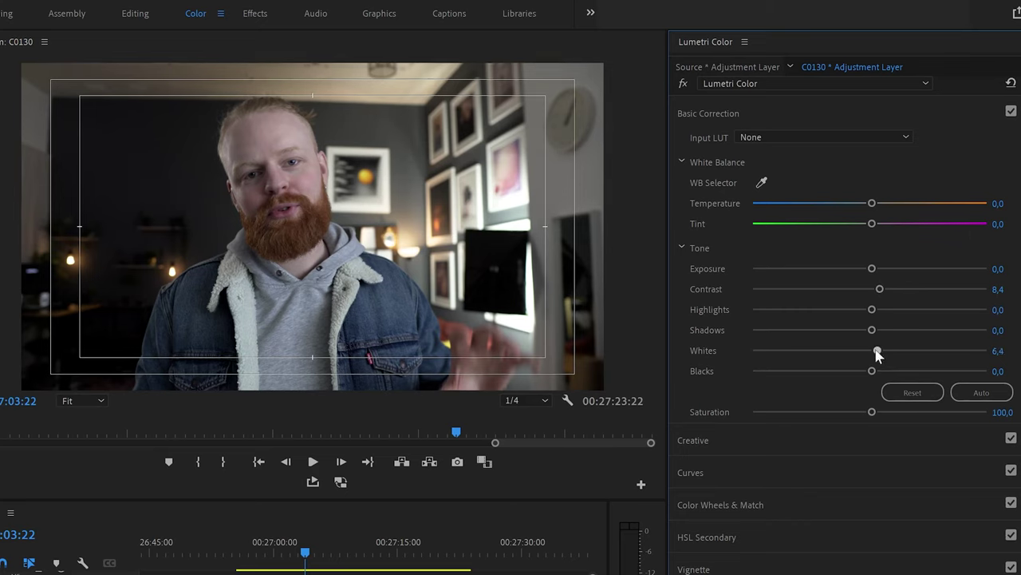
click(1011, 112)
click(1012, 113)
drag(879, 354, 882, 354)
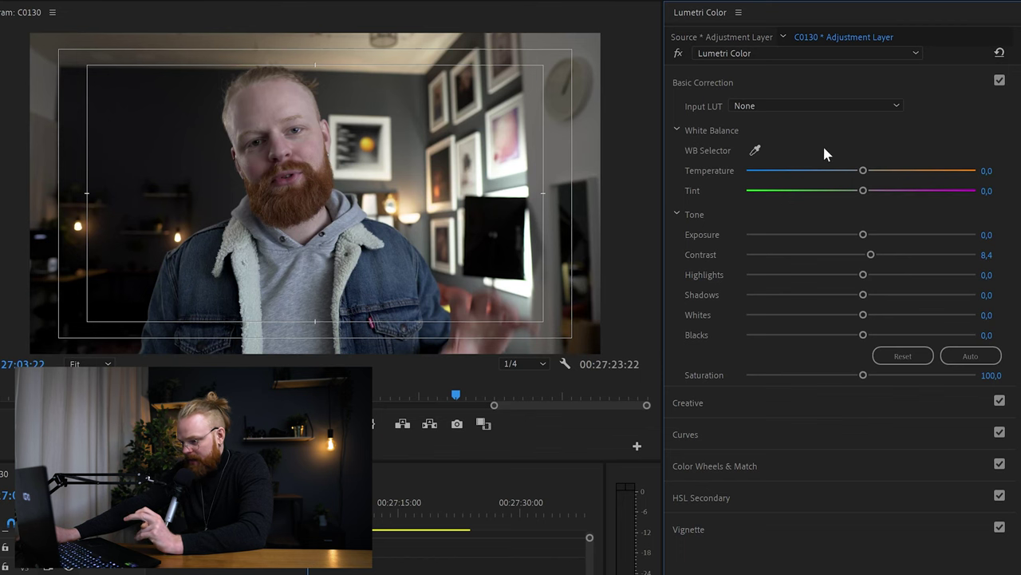
mouse_move(862, 171)
mouse_down()
mouse_move(839, 171)
mouse_move(883, 183)
mouse_move(860, 177)
mouse_up()
double_click(859, 171)
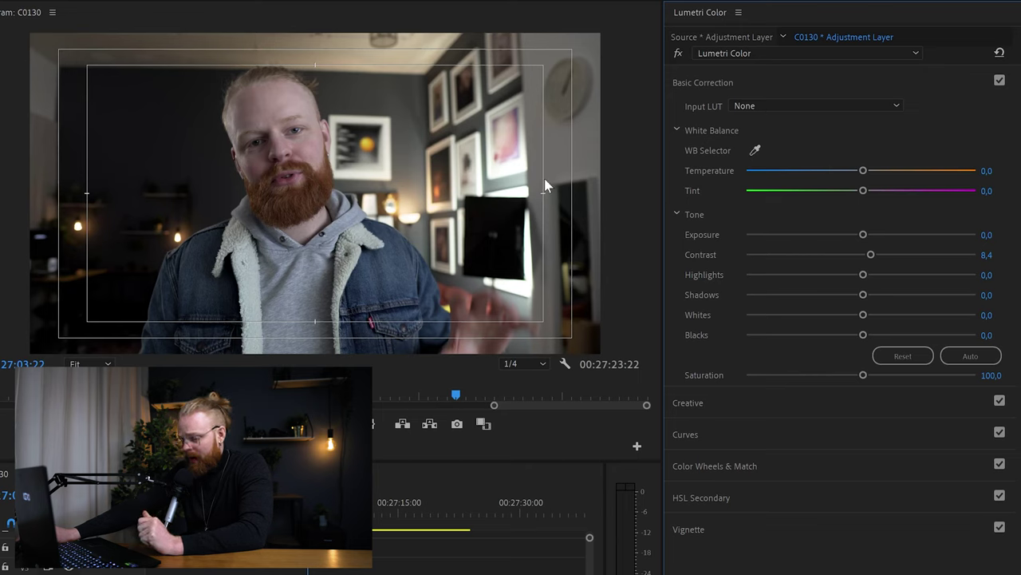
Set the white balance by sampling the white area of the framed picture behind the man, comparing with Basic Correction off
click(755, 152)
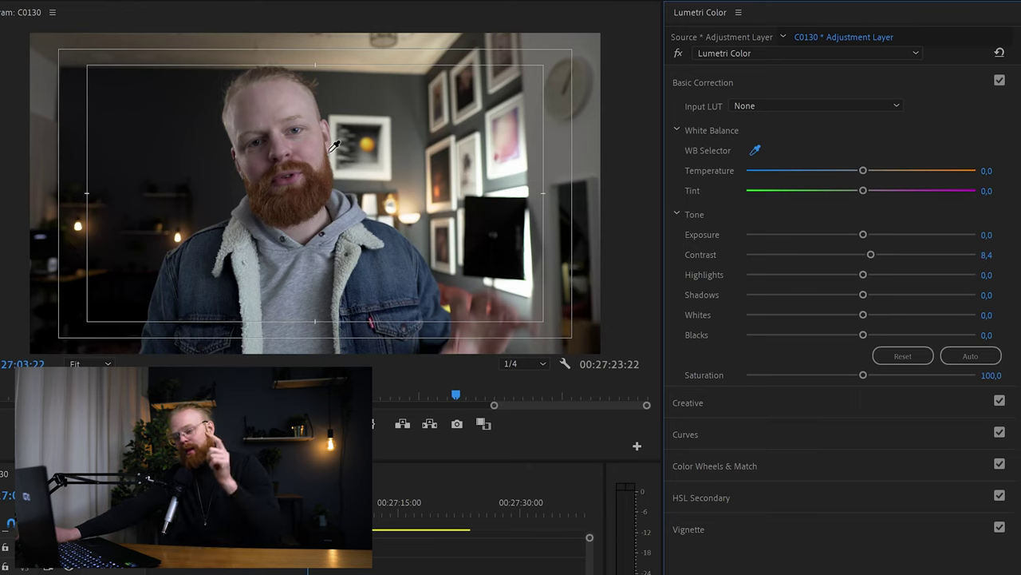
click(358, 118)
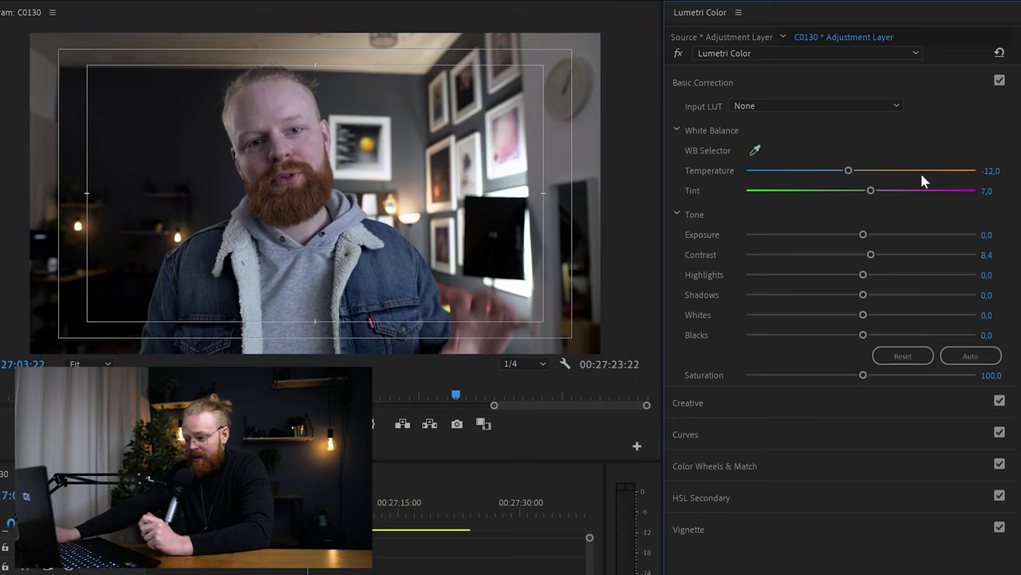
click(999, 82)
click(1001, 81)
click(1000, 81)
click(1000, 81)
click(1000, 81)
click(1001, 82)
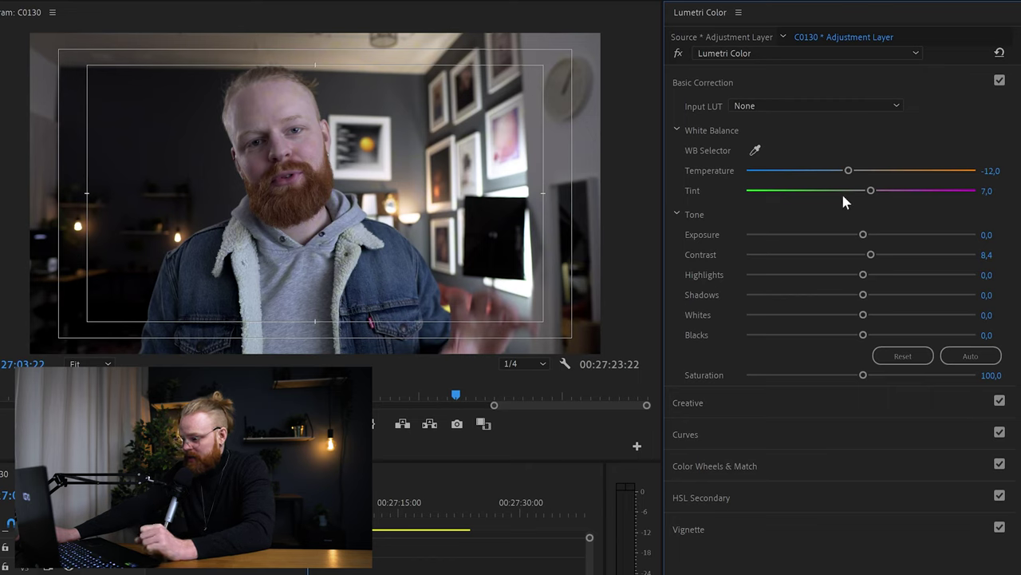
Bring the white balance back to Temperature -1.7 and Tint 1.7, comparing the image with Basic Correction off
double_click(870, 191)
drag(848, 170, 869, 191)
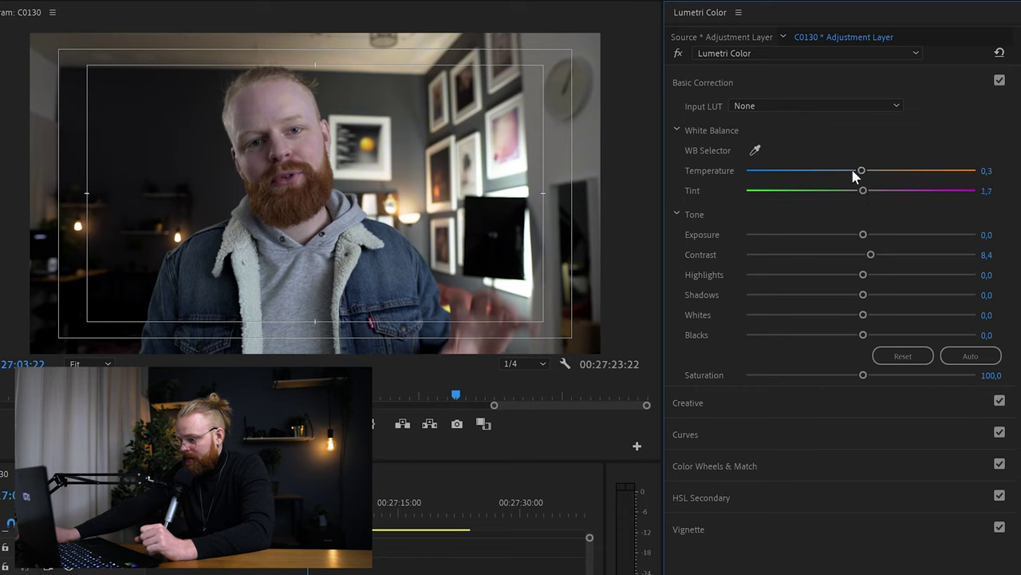
drag(855, 171, 859, 172)
click(999, 81)
click(999, 80)
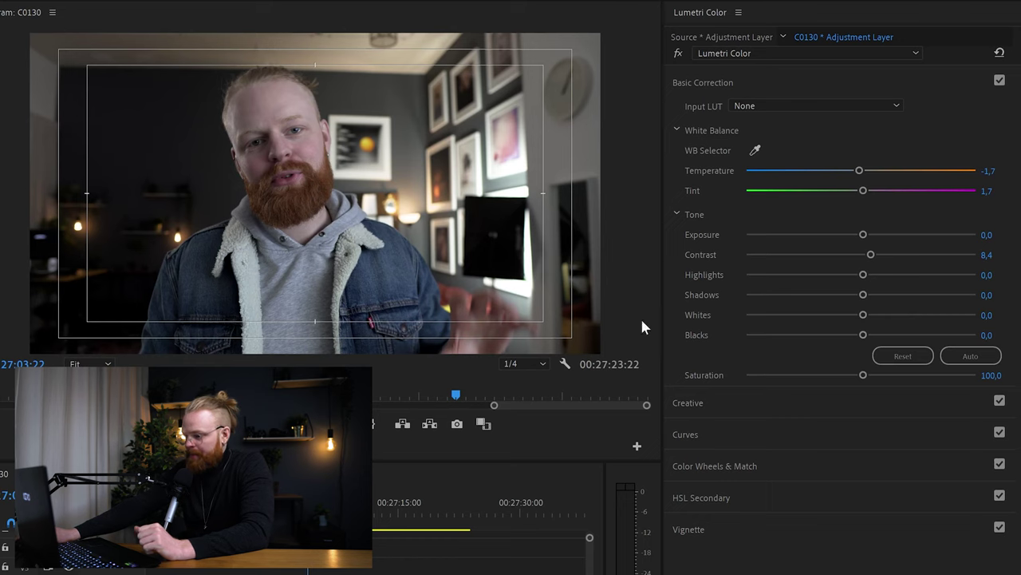
Sample the denim jacket and the skin for the Hue vs Sat curve and slightly raise saturation at their blue and red points
click(717, 404)
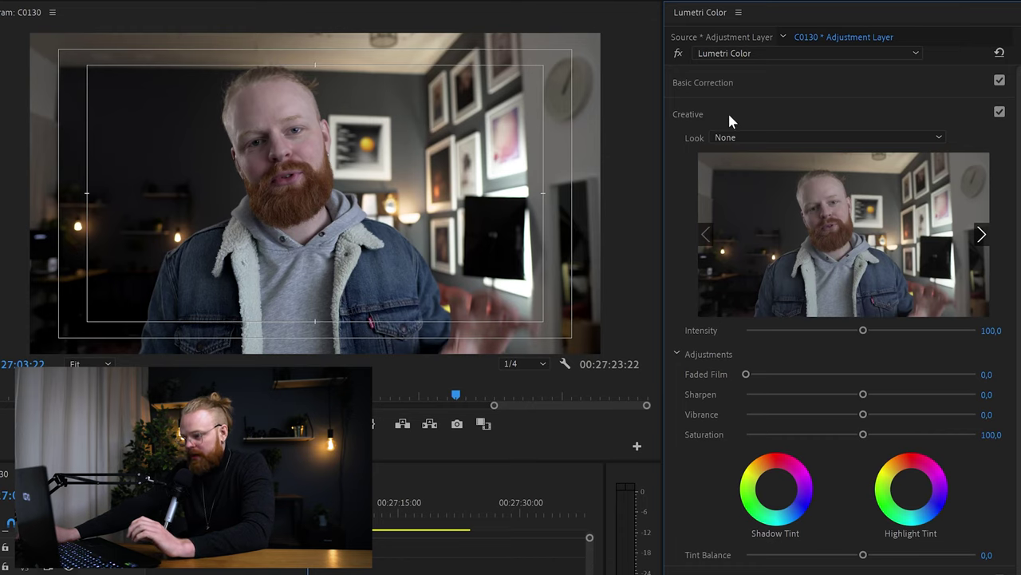
click(705, 115)
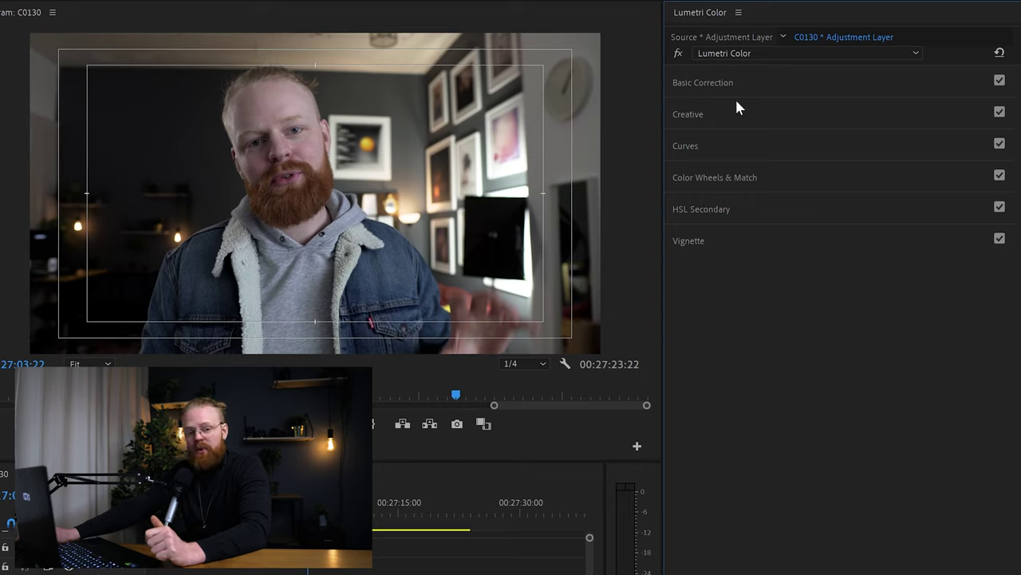
click(686, 146)
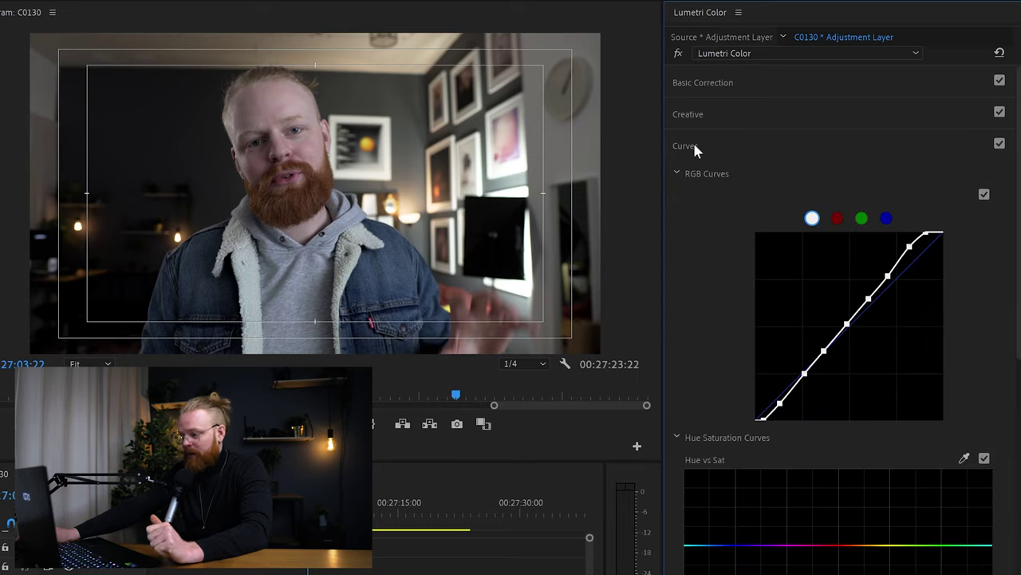
scroll(881, 265, down, 4)
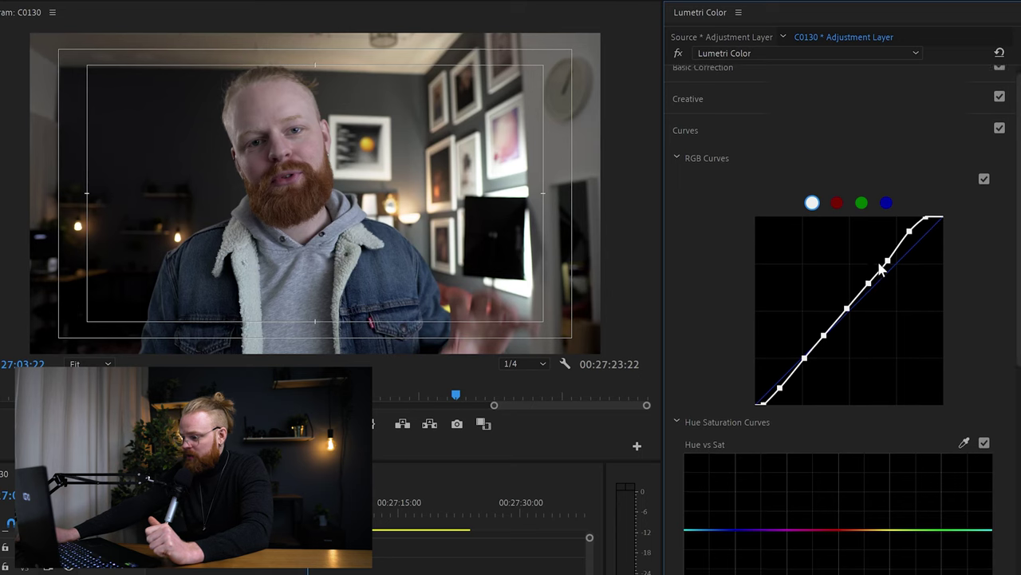
scroll(881, 264, down, 2)
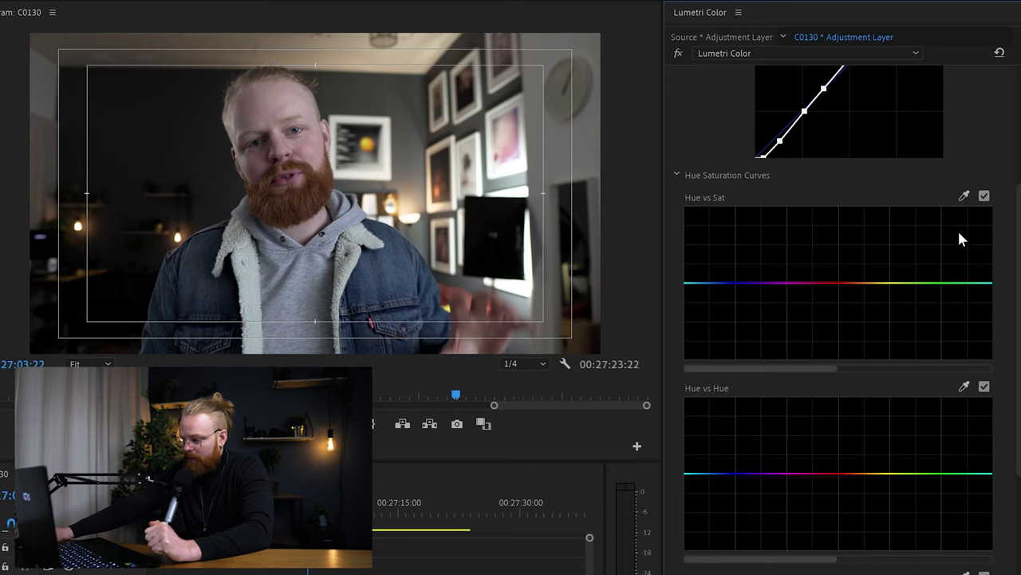
click(966, 197)
click(380, 273)
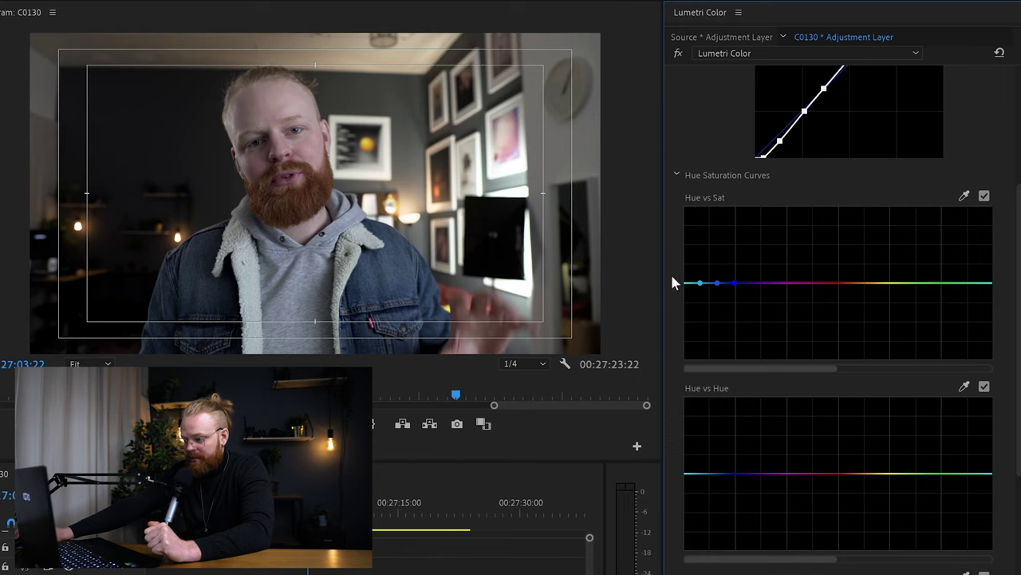
click(740, 285)
click(976, 284)
mouse_move(703, 285)
mouse_down()
mouse_move(702, 223)
mouse_move(712, 384)
mouse_move(699, 178)
mouse_move(702, 315)
mouse_move(686, 472)
mouse_move(707, 402)
mouse_move(700, 269)
mouse_move(705, 281)
mouse_up()
click(964, 196)
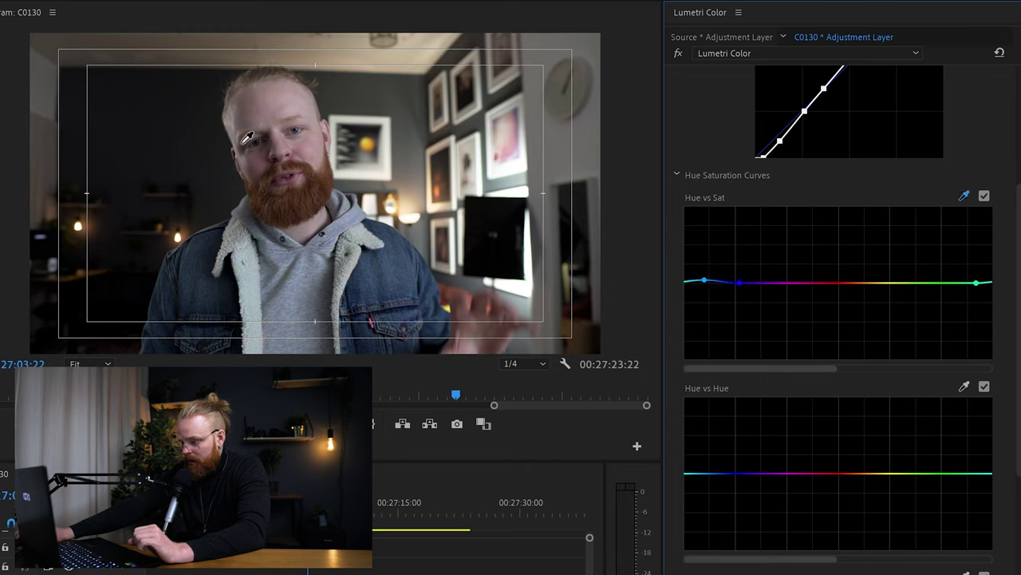
mouse_move(830, 285)
mouse_down()
mouse_move(835, 228)
mouse_move(835, 343)
mouse_move(810, 210)
mouse_move(836, 284)
mouse_up()
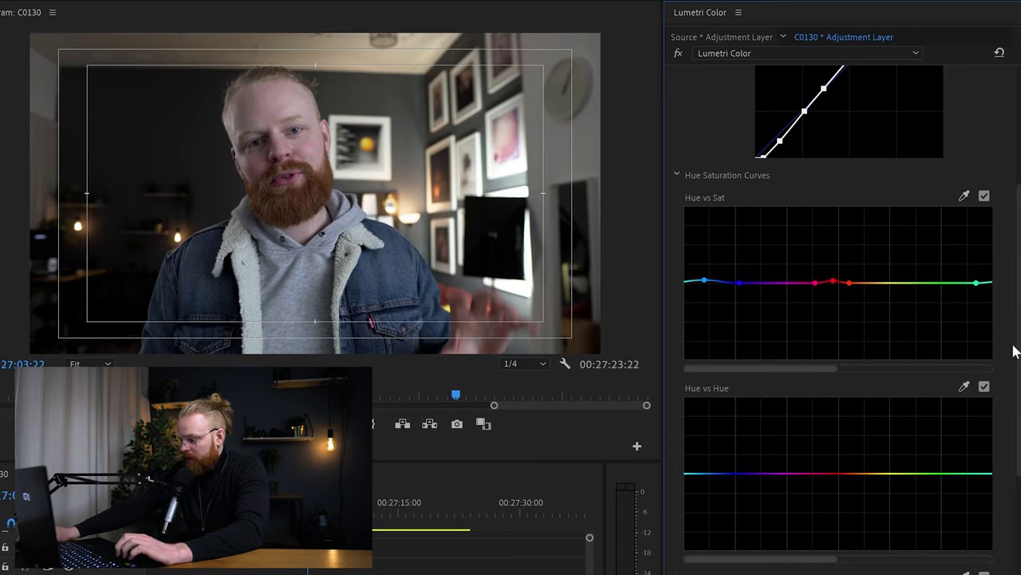
Sample the denim jacket for the Hue vs Hue curve, widen the blue range and shift its centre point very slightly upward
drag(1013, 352, 1017, 411)
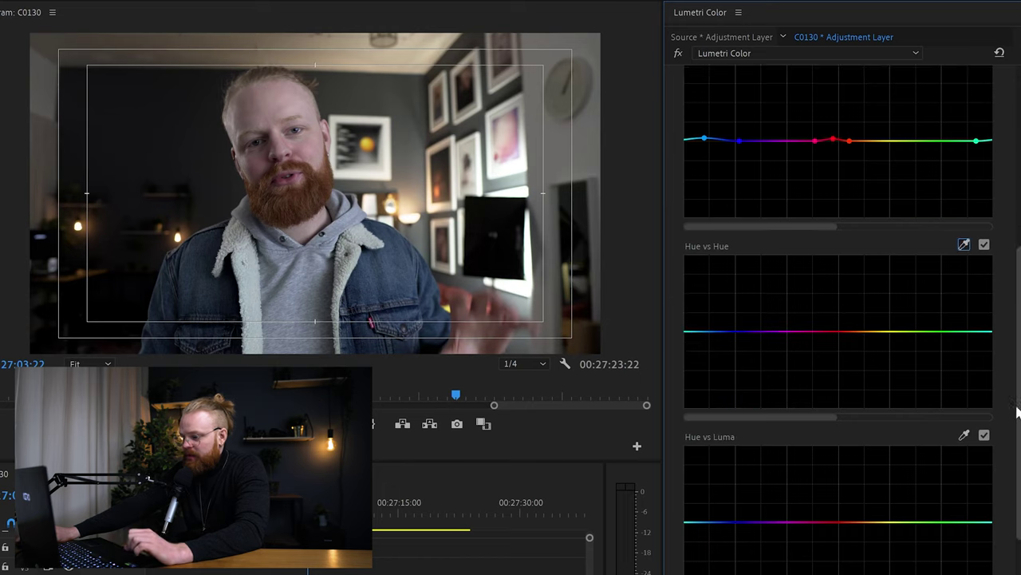
click(732, 331)
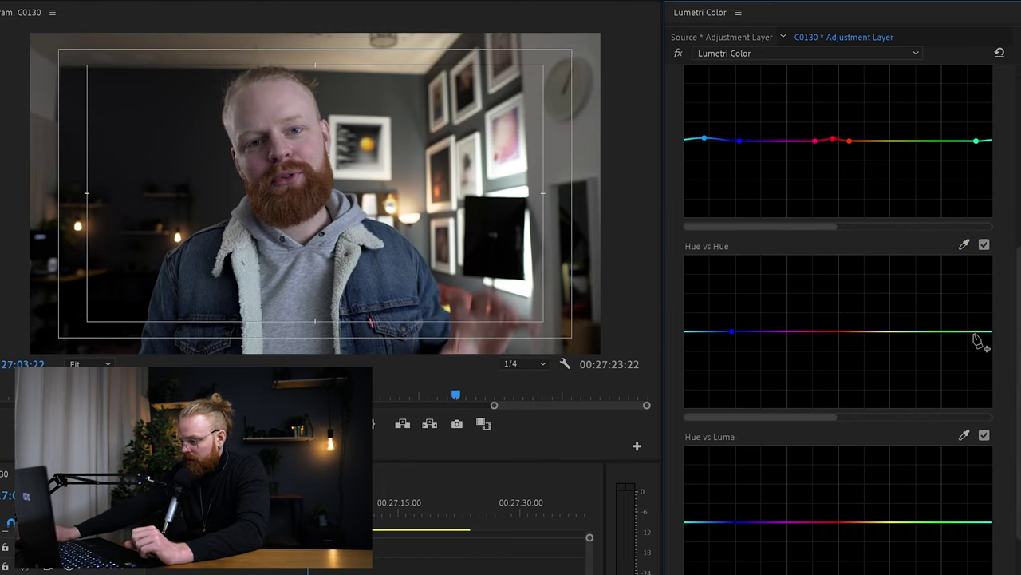
mouse_move(687, 332)
mouse_down()
mouse_move(689, 316)
mouse_move(692, 389)
mouse_move(688, 263)
mouse_move(694, 331)
mouse_up()
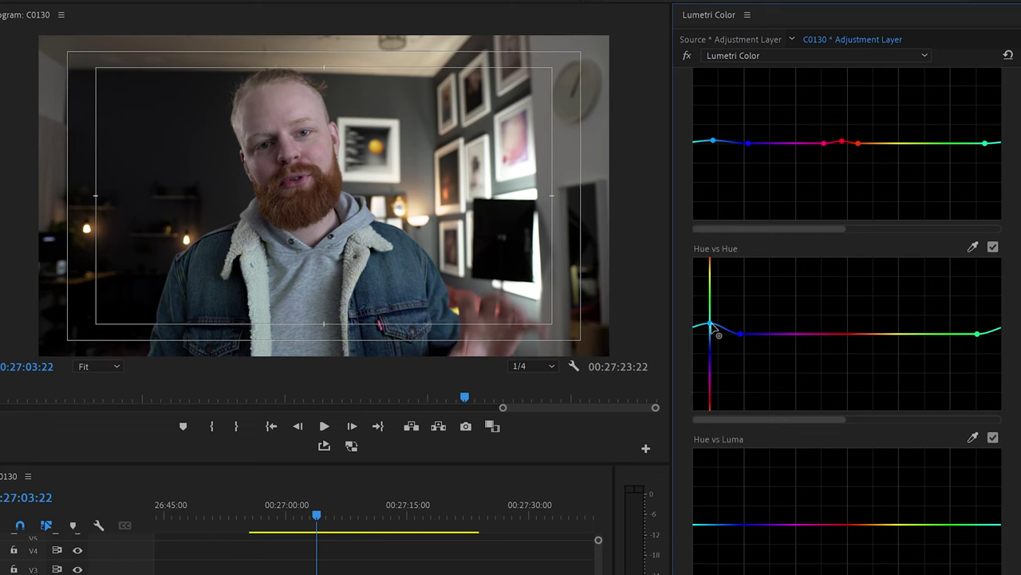
mouse_move(710, 333)
mouse_down()
mouse_move(718, 271)
mouse_move(710, 333)
mouse_up()
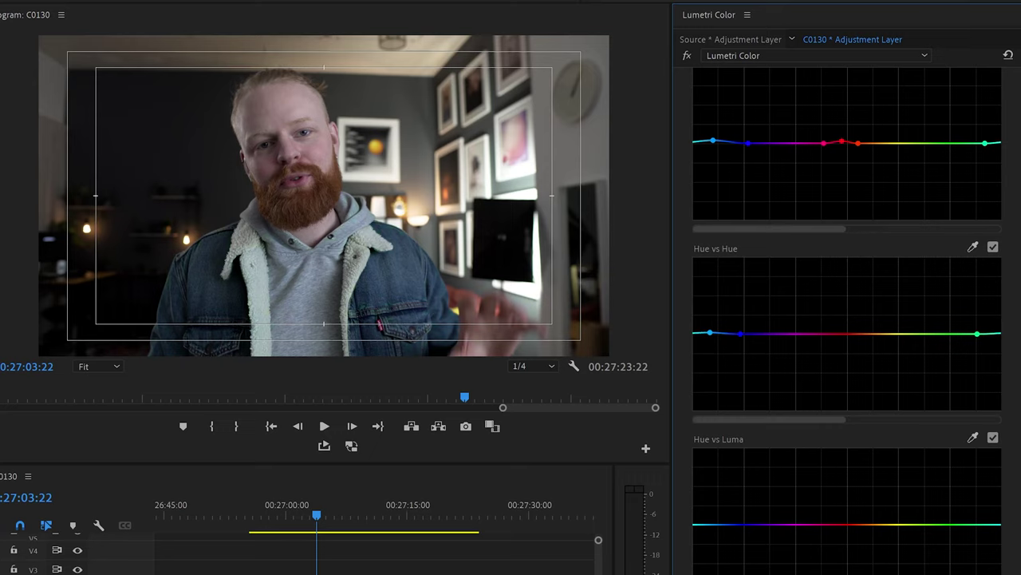
Desaturate the darkest shadows and brightest highlights by pulling both ends of the Luma vs Sat curve down, comparing with the curve off
scroll(1013, 423, down, 5)
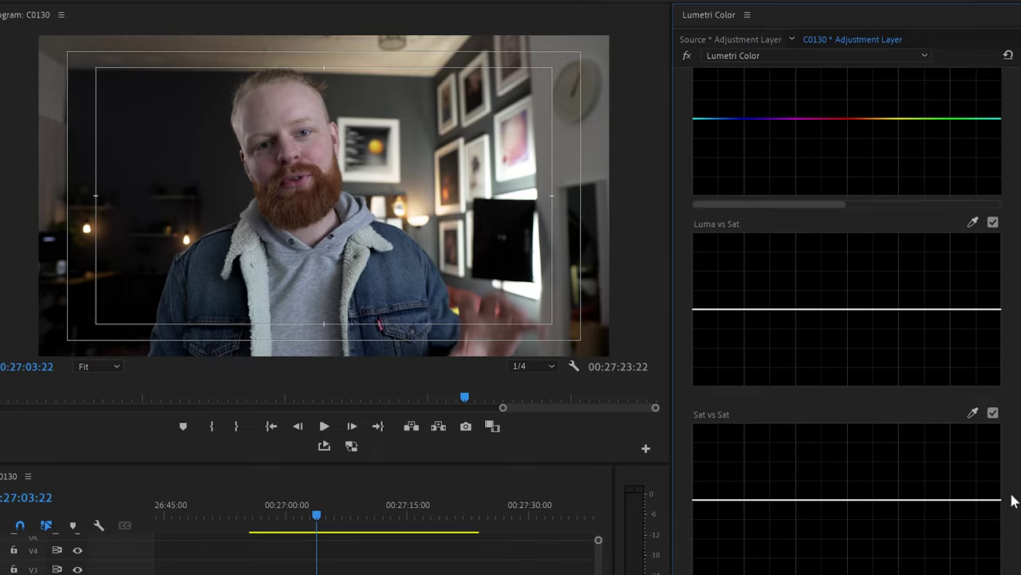
scroll(998, 498, up, 1)
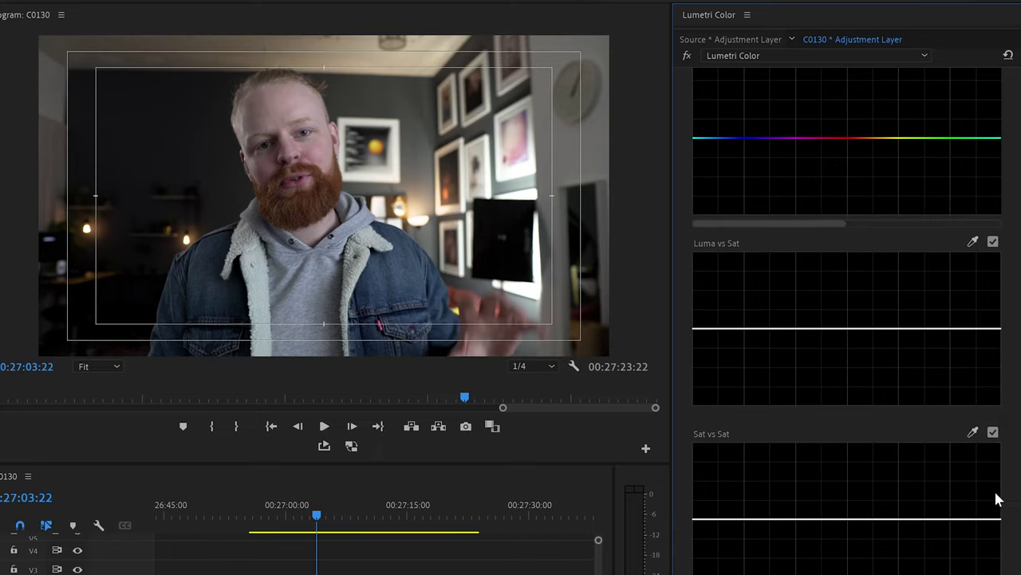
click(724, 327)
drag(698, 334, 694, 403)
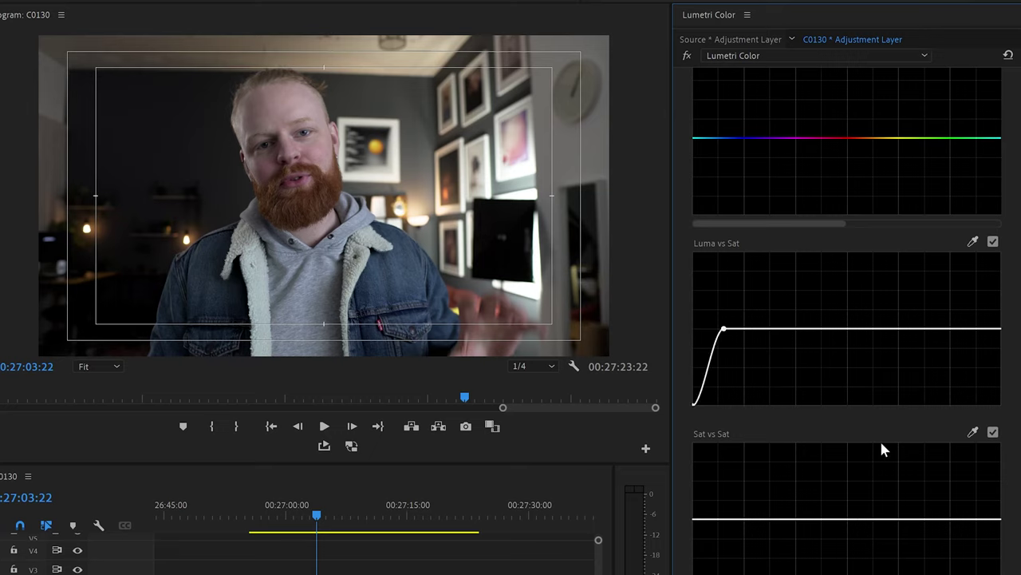
click(977, 329)
drag(999, 331, 1001, 403)
click(993, 243)
click(994, 242)
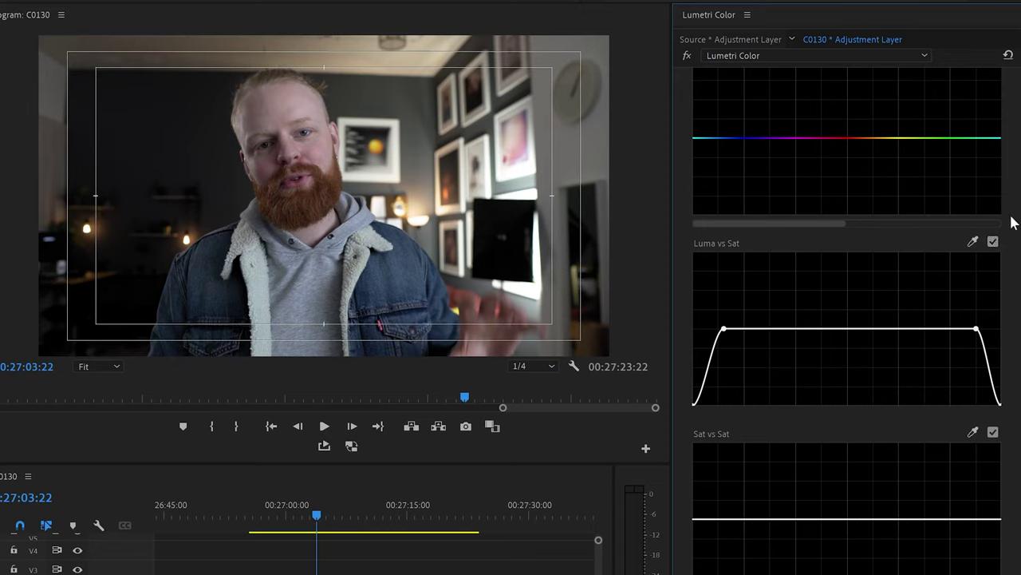
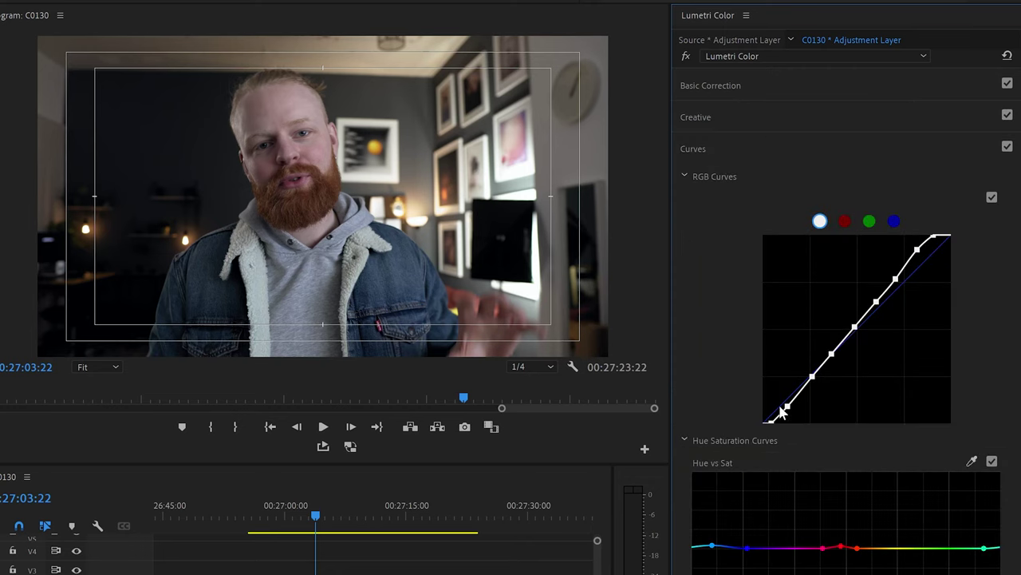
Lower the shadow point of the RGB curve slightly and compare the image with Curves off
drag(789, 410, 785, 408)
click(1007, 146)
click(1007, 146)
Review the Hue Saturation Curves and compare the image with Color Wheels & Match off and on
click(733, 87)
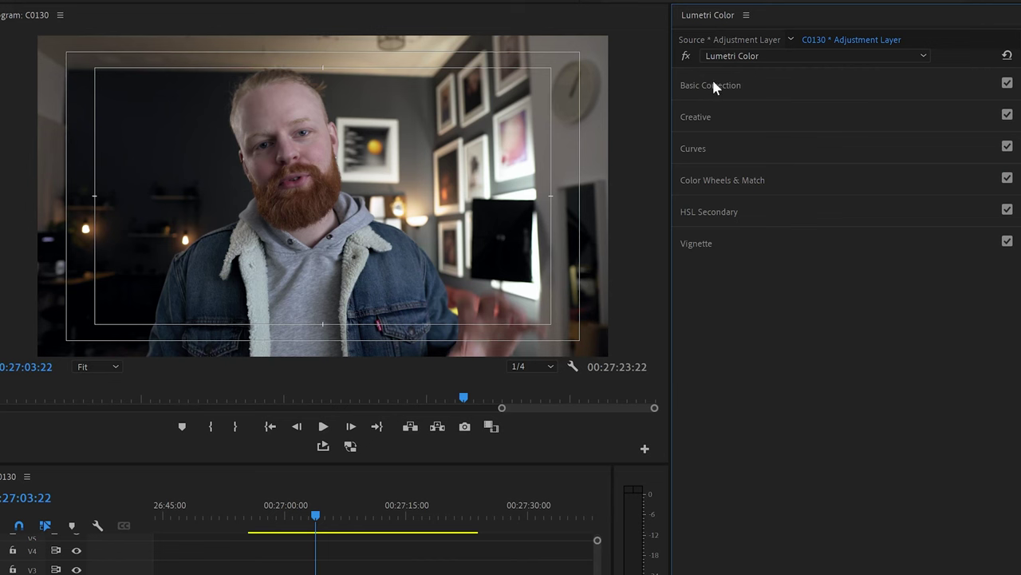
click(704, 147)
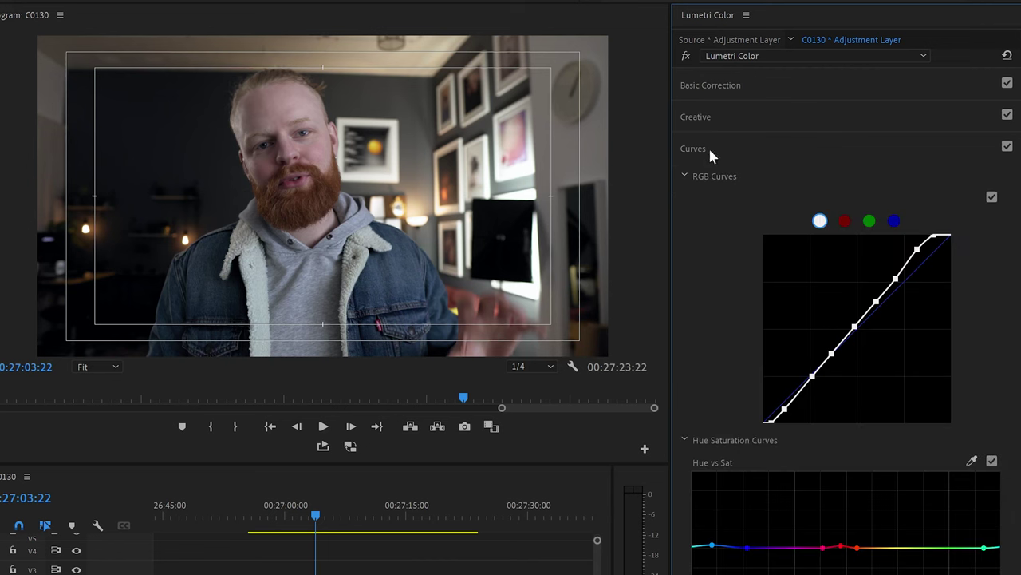
scroll(819, 335, down, 7)
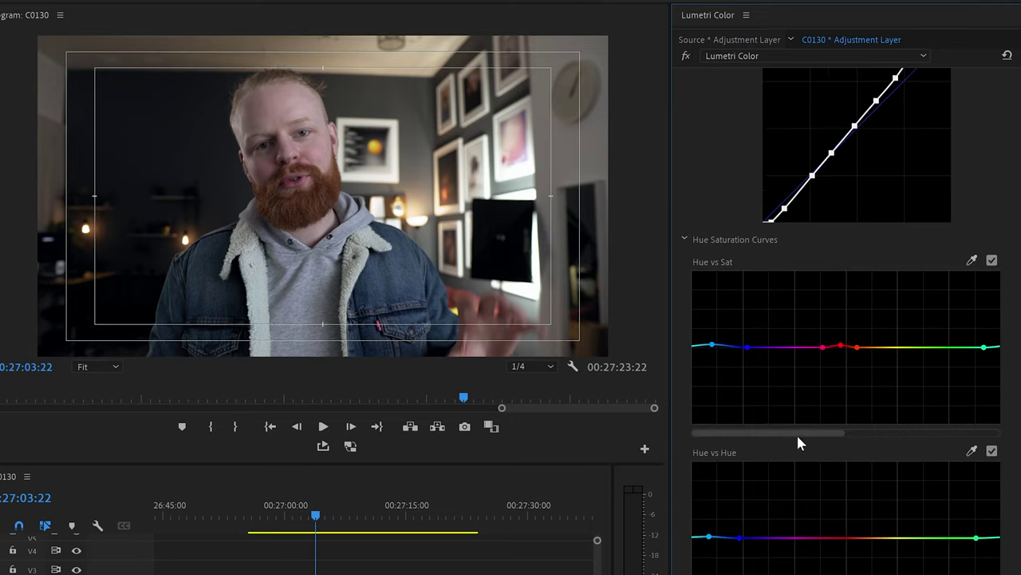
scroll(846, 319, down, 6)
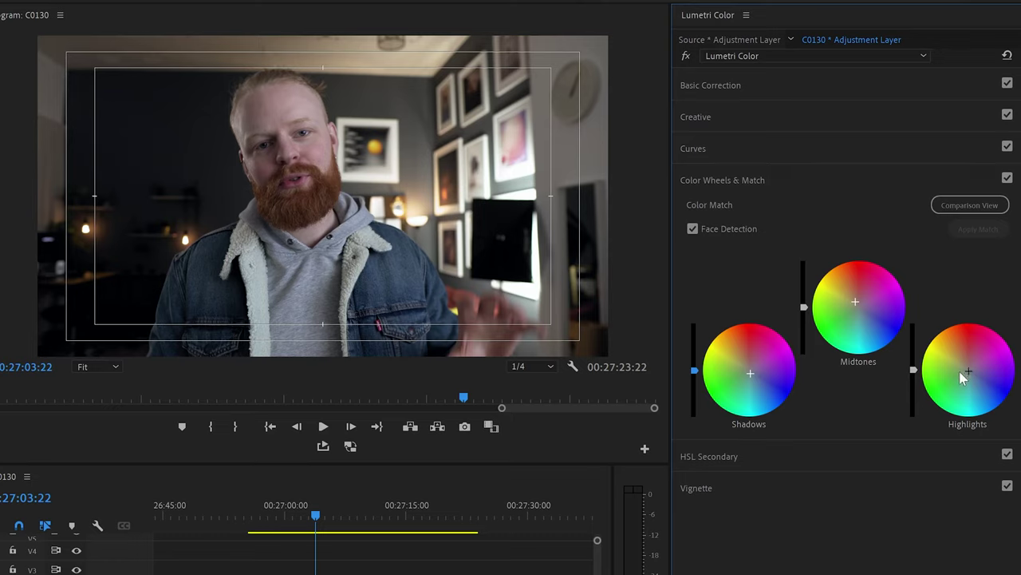
click(1008, 179)
click(1008, 179)
click(1007, 179)
click(1008, 179)
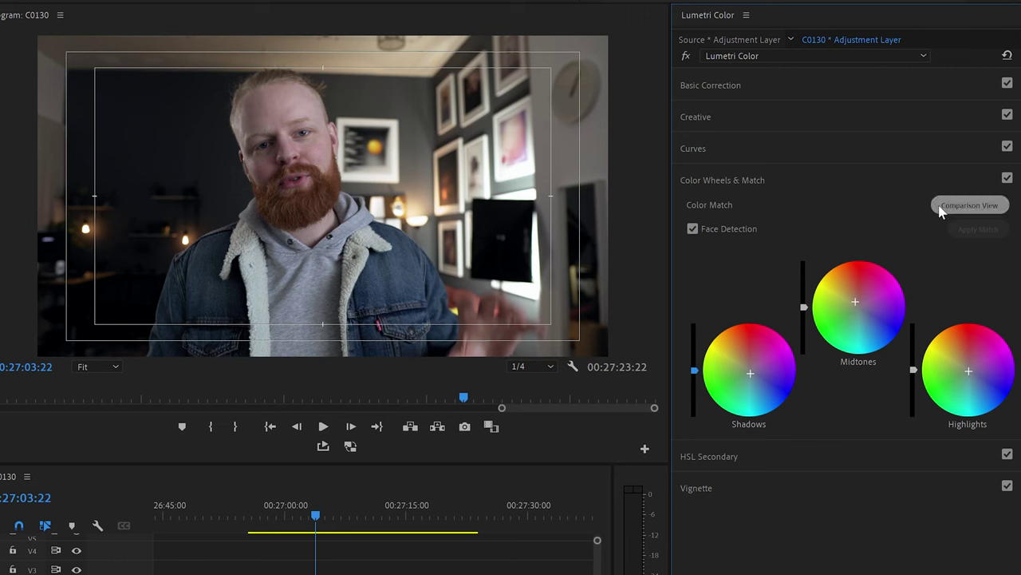
Apply the creative look Kodak 5205 Fuji 3510 (by Adobe) and compare the image with Creative off
click(704, 112)
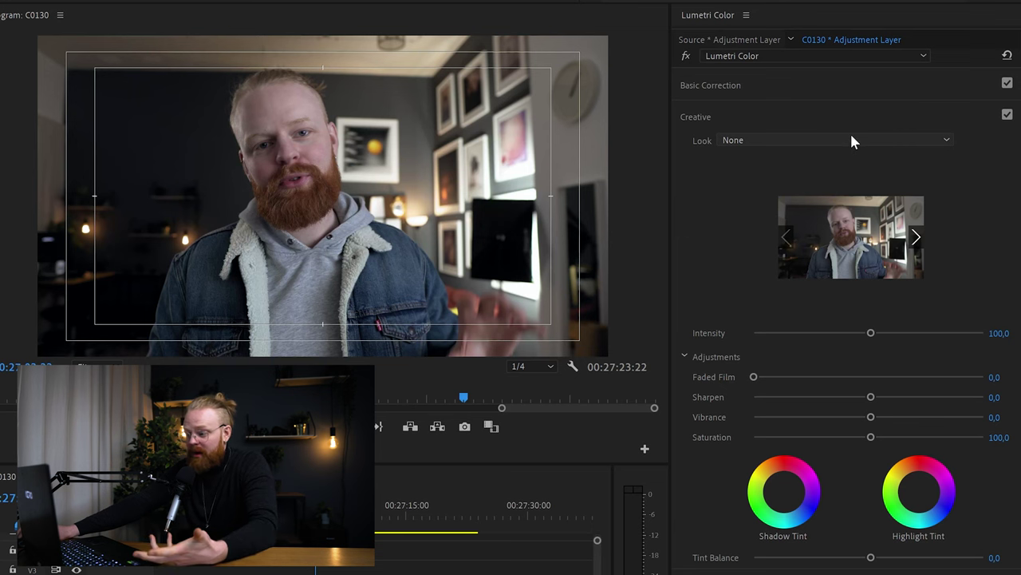
click(863, 125)
click(867, 147)
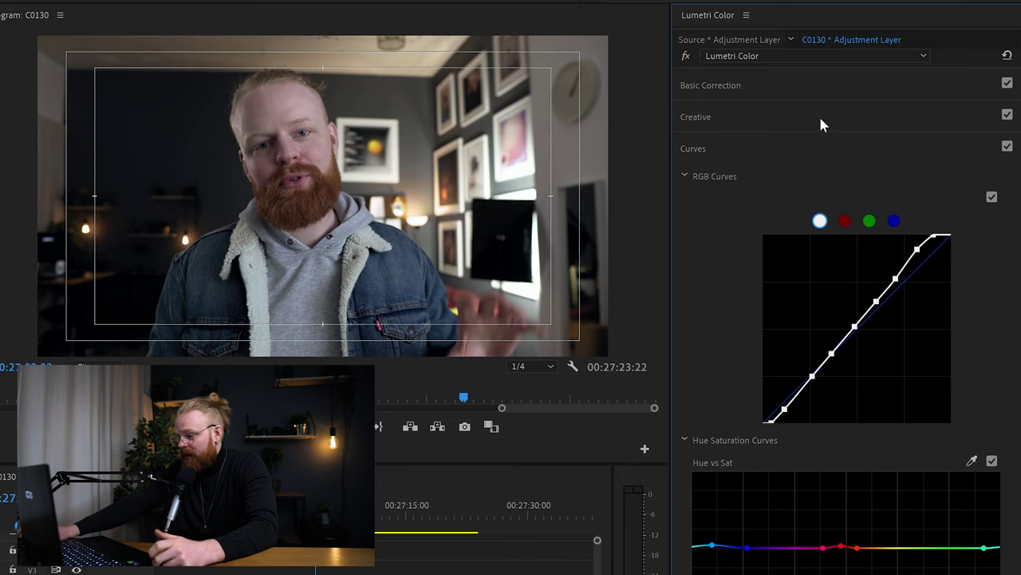
click(726, 118)
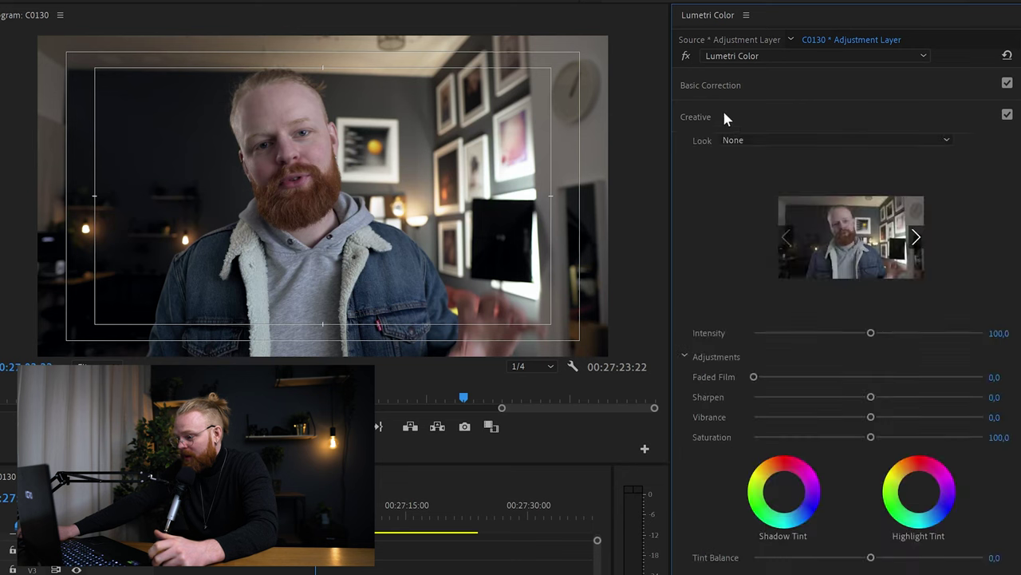
click(825, 141)
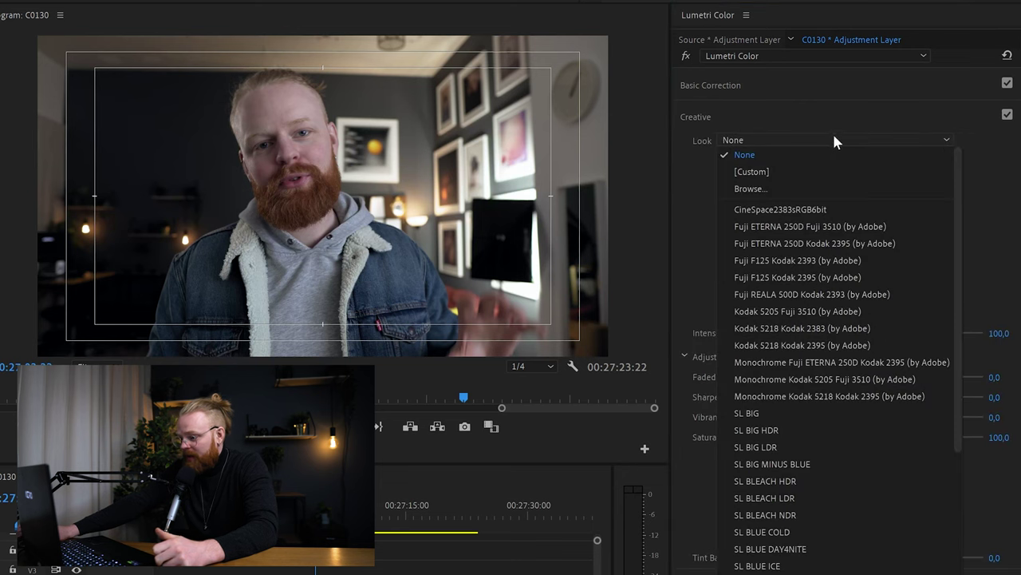
click(843, 312)
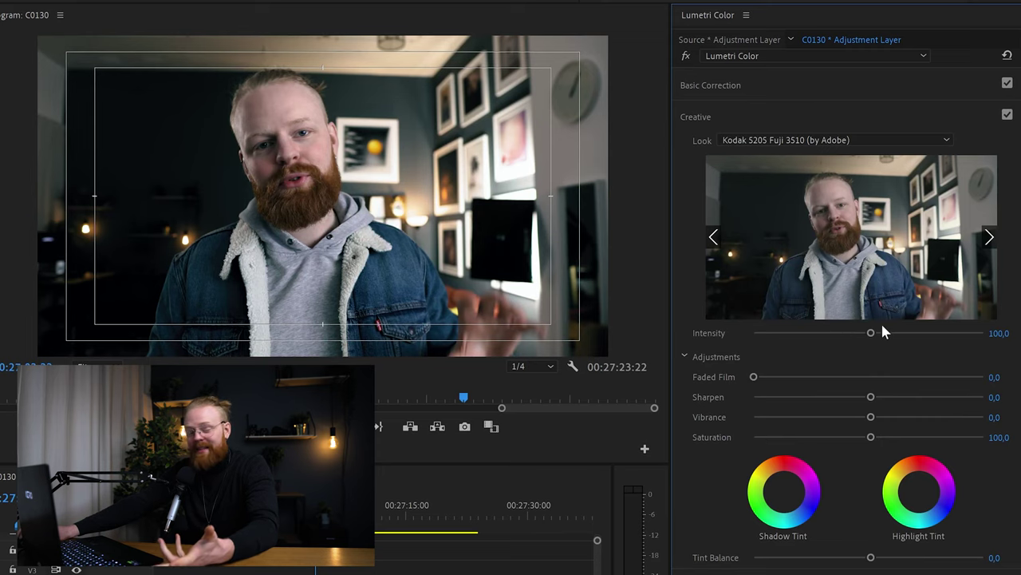
click(1001, 117)
click(1007, 114)
click(1007, 115)
click(894, 115)
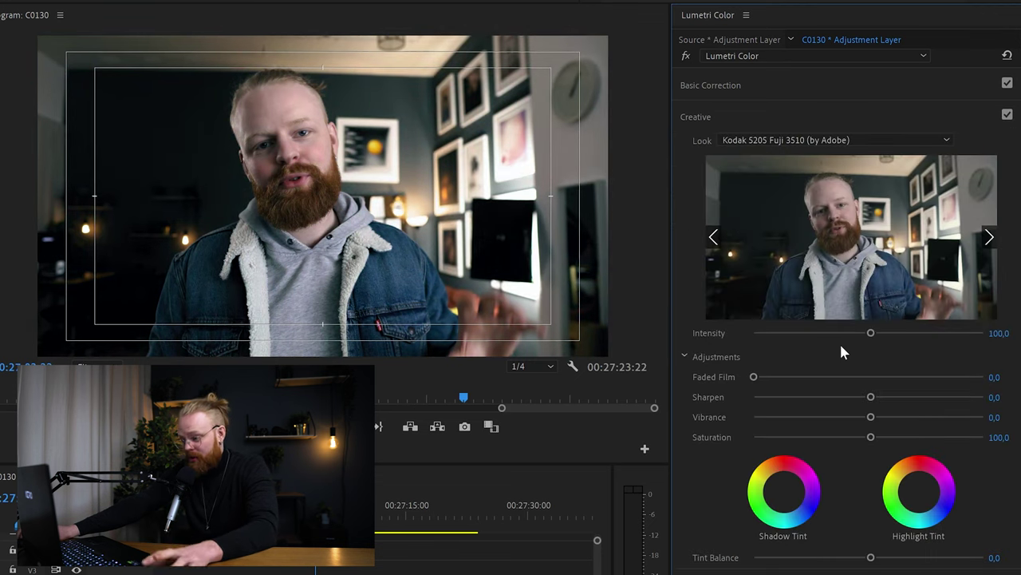
Reduce the look's Intensity to 40.1 and compare the image with Creative off and on
drag(871, 332, 802, 337)
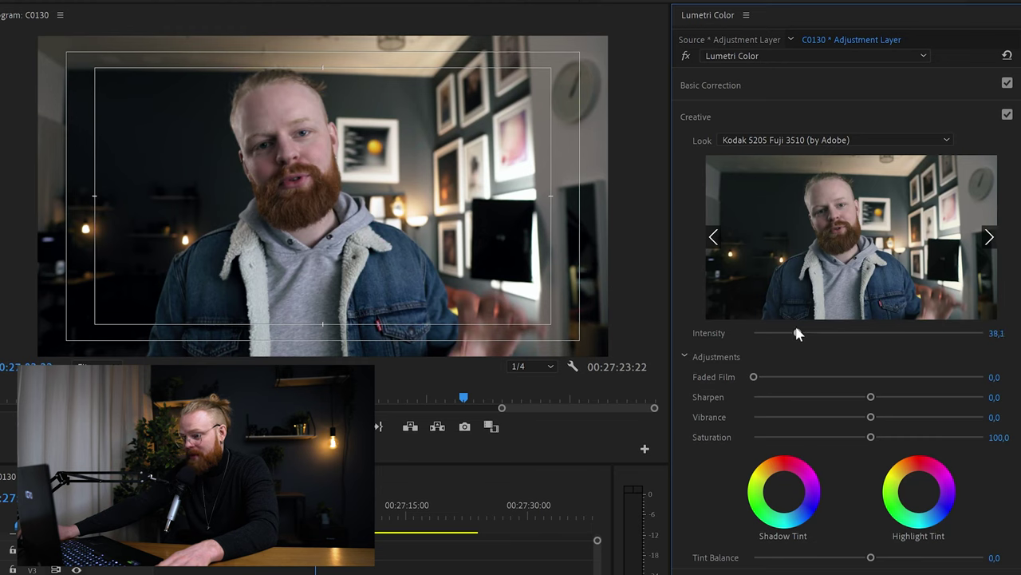
click(1007, 115)
click(1007, 115)
click(1007, 115)
click(1007, 115)
click(1007, 115)
click(1007, 115)
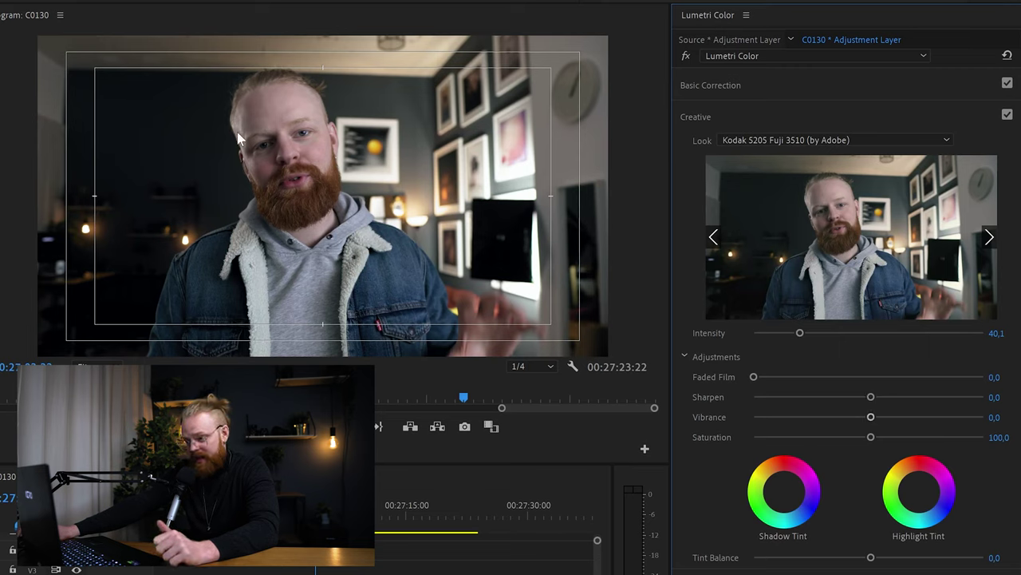
Set the Creative adjustments to Vibrance 15.7, Saturation 107 and Faded Film 44.1
drag(895, 417, 879, 439)
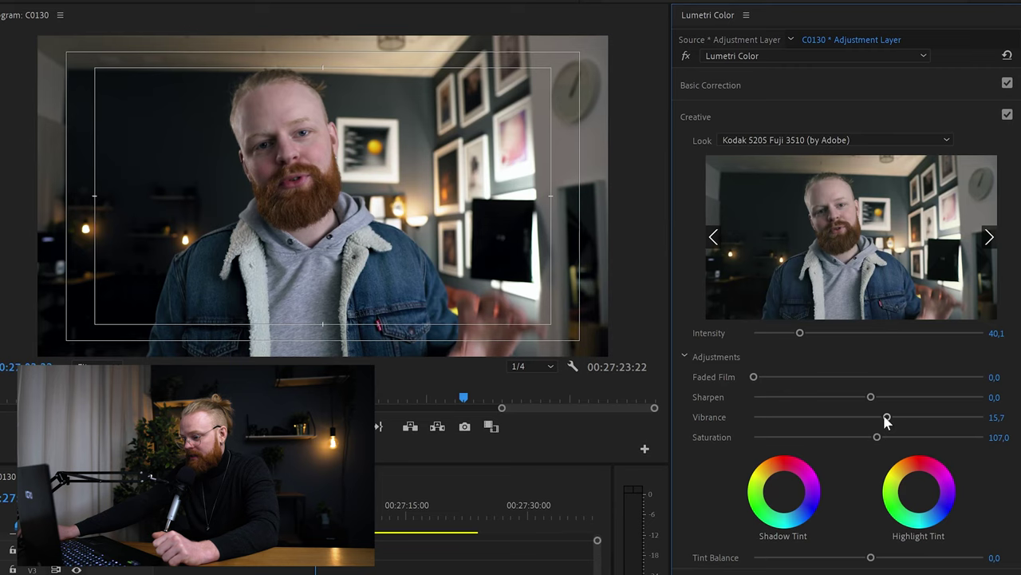
mouse_move(764, 377)
mouse_down()
mouse_move(827, 374)
mouse_move(753, 380)
mouse_up()
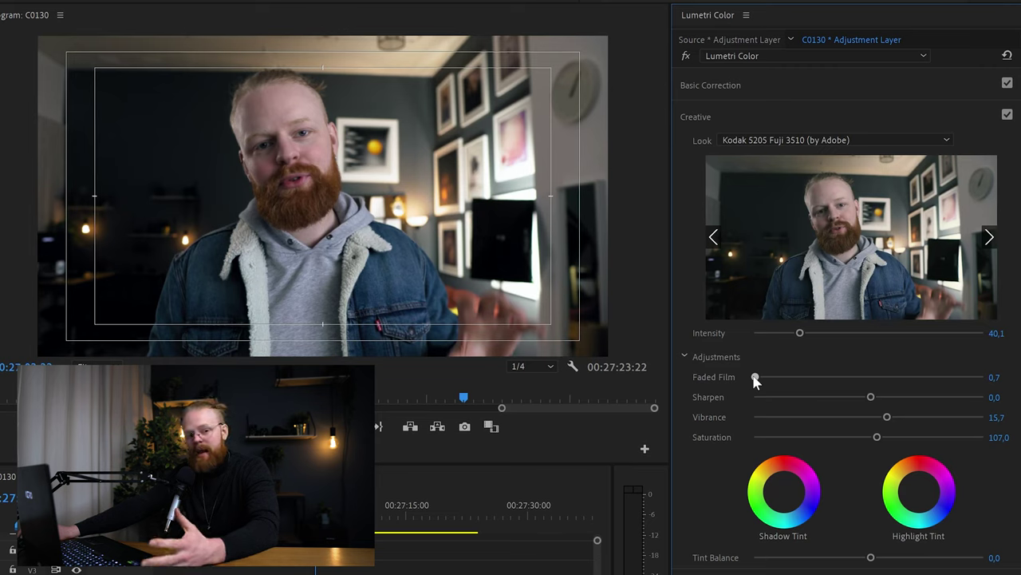
drag(755, 380, 853, 372)
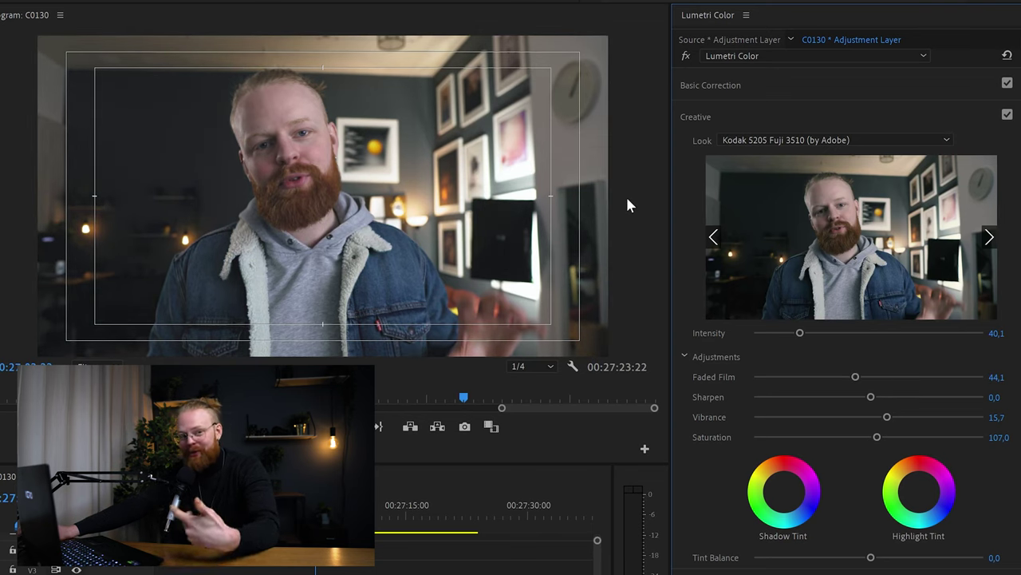
Reduce Faded Film to 6.0 after testing a lower Intensity, and compare the image with the Lumetri Color effect off and on
drag(800, 333, 750, 330)
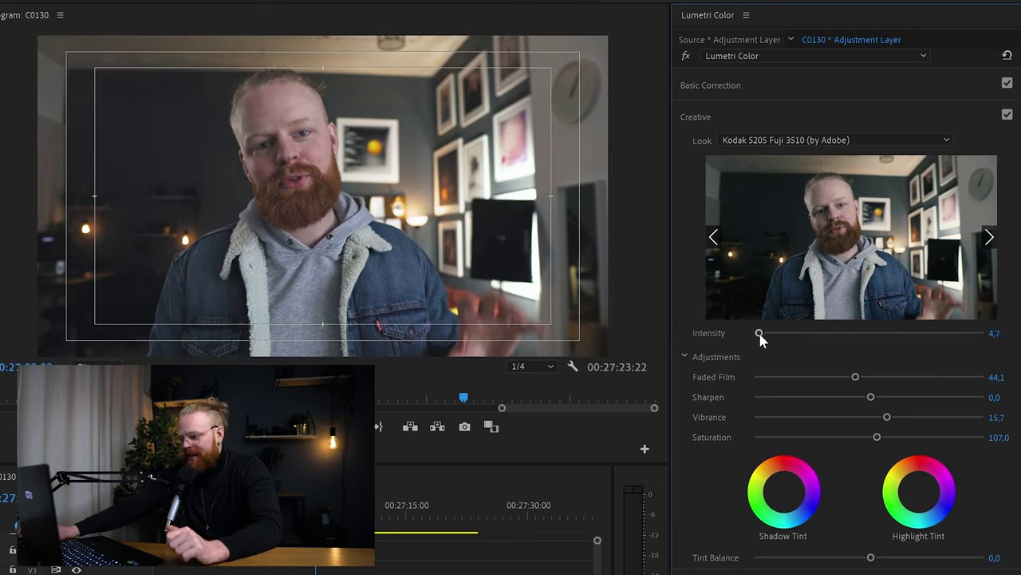
key(ctrl+z)
drag(855, 376, 768, 386)
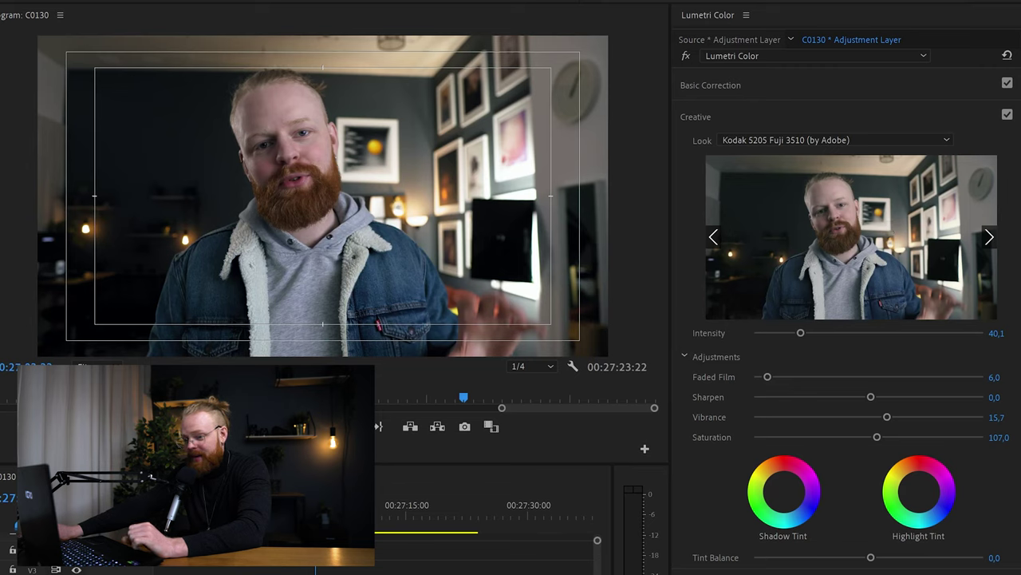
click(685, 56)
click(686, 55)
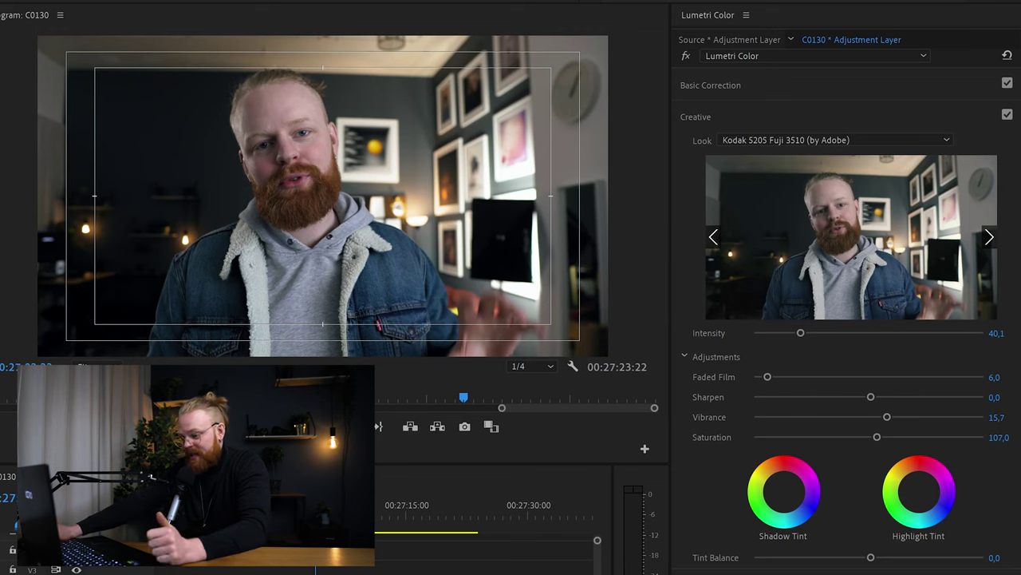
Set the Basic Correction Contrast to 7.7
click(761, 90)
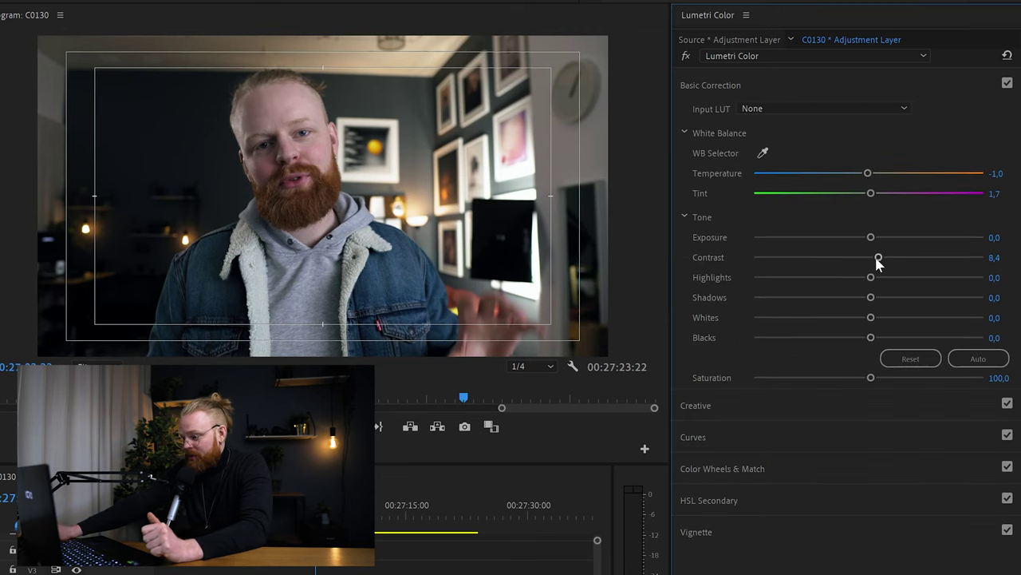
drag(880, 257, 876, 246)
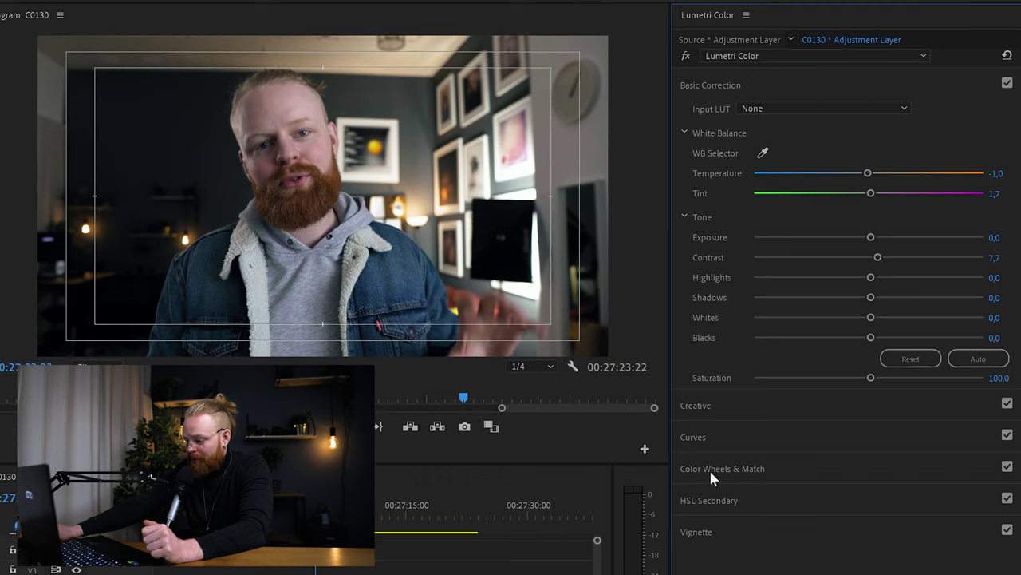
Sample the beard color onto the Hue vs Sat curve, refine its orange points, and compare the image with the curve off and on
click(704, 437)
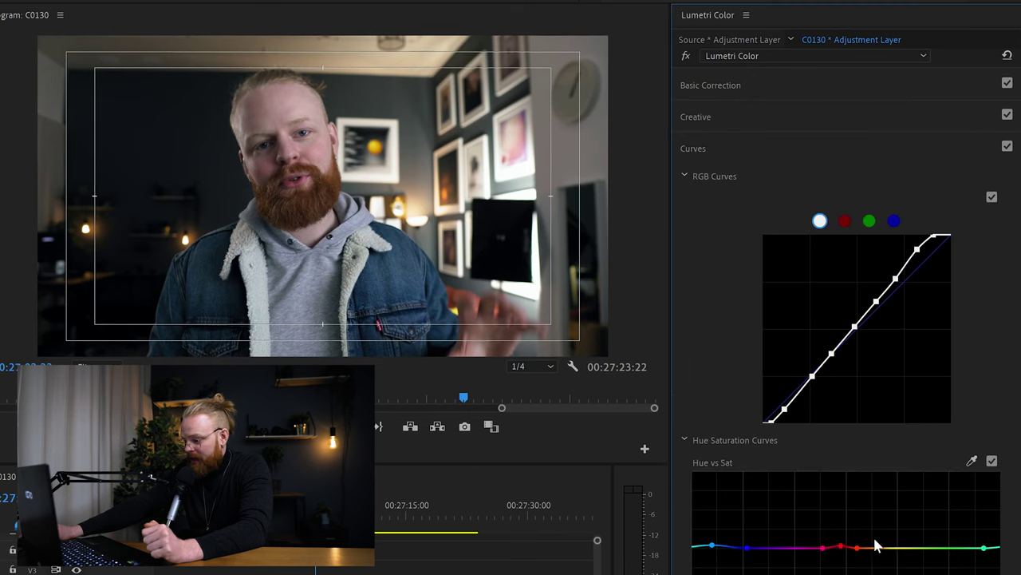
click(972, 462)
click(291, 201)
click(872, 548)
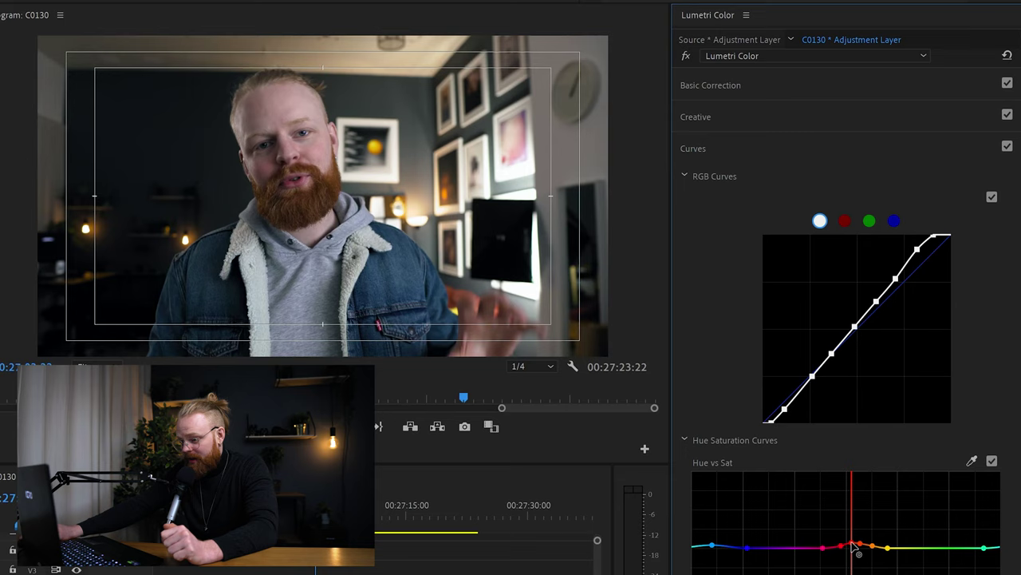
click(992, 461)
click(992, 463)
click(992, 463)
click(992, 462)
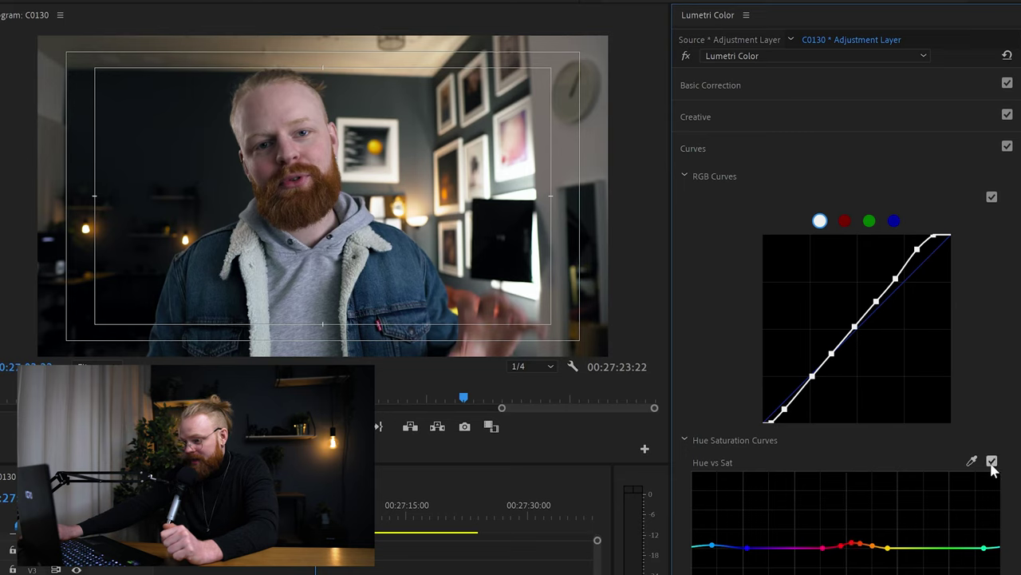
click(761, 84)
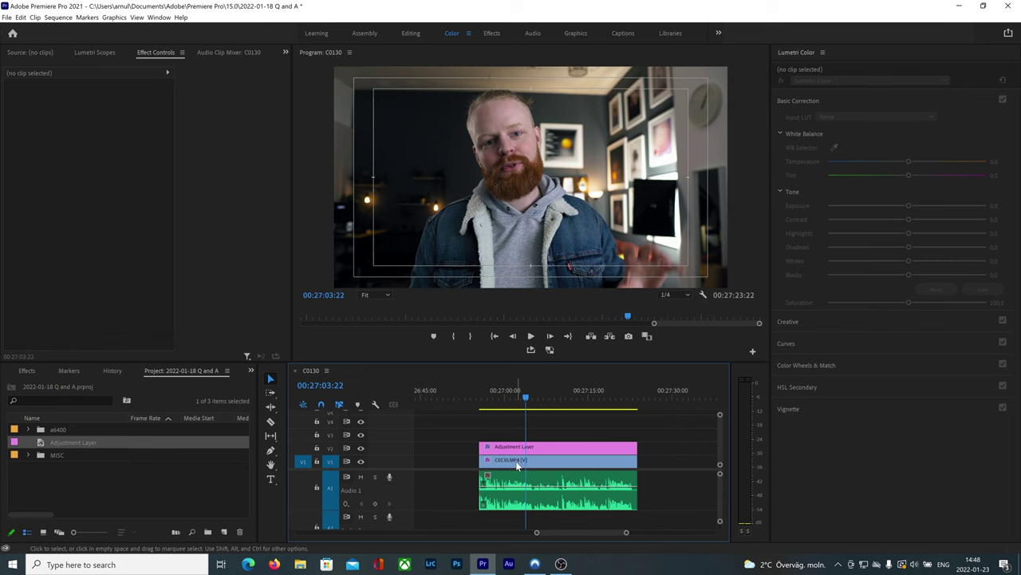
Add an elliptical opacity mask to clip C0130.MP4 and fit it tightly around the man's face
click(516, 460)
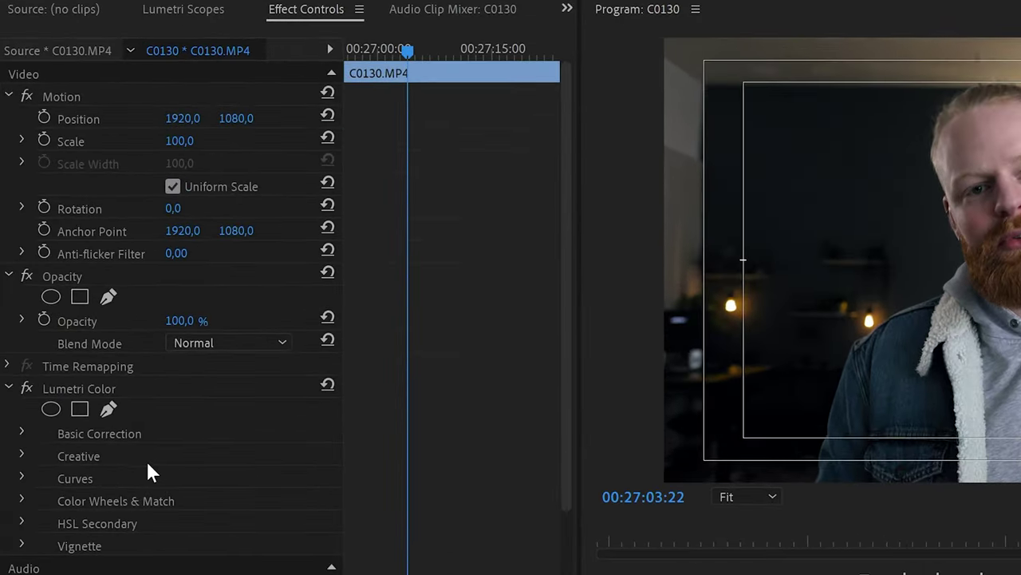
scroll(172, 424, down, 3)
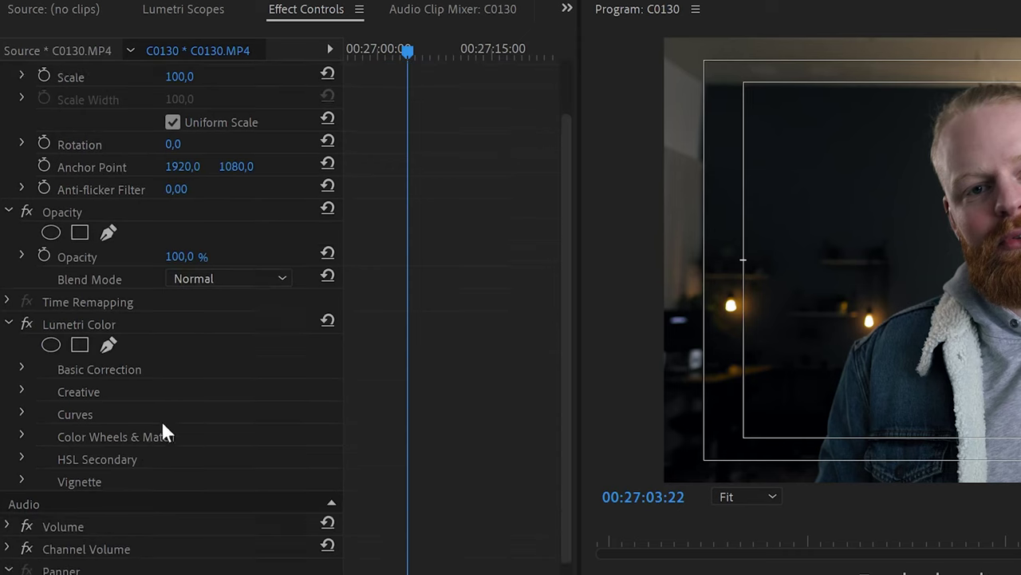
click(51, 211)
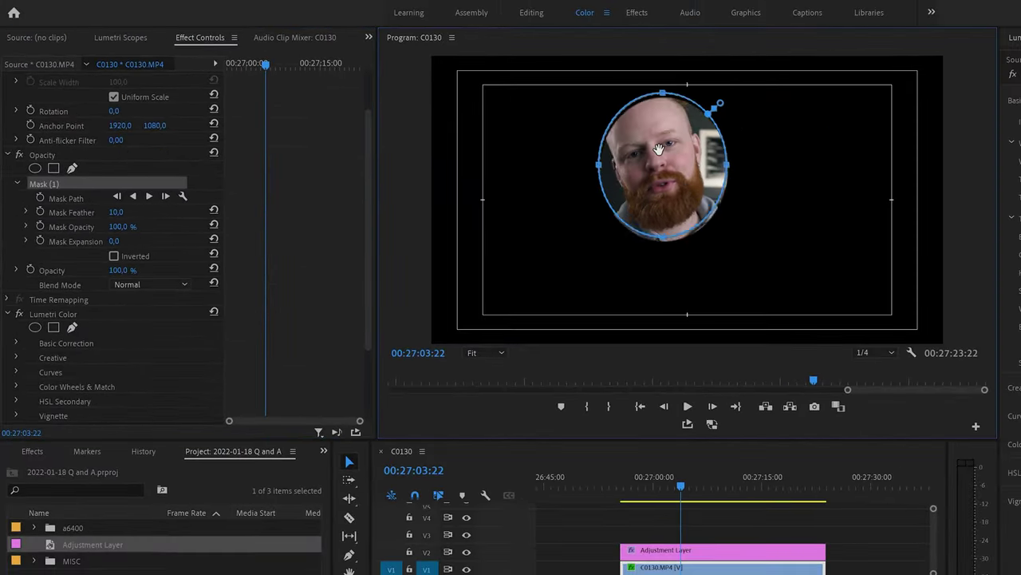
drag(659, 149, 650, 138)
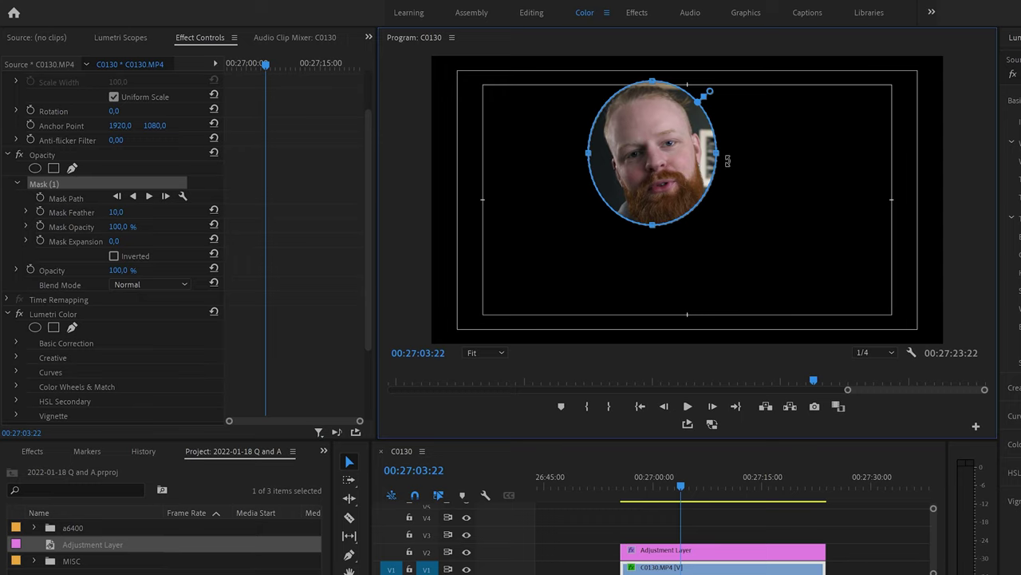
drag(714, 154, 704, 153)
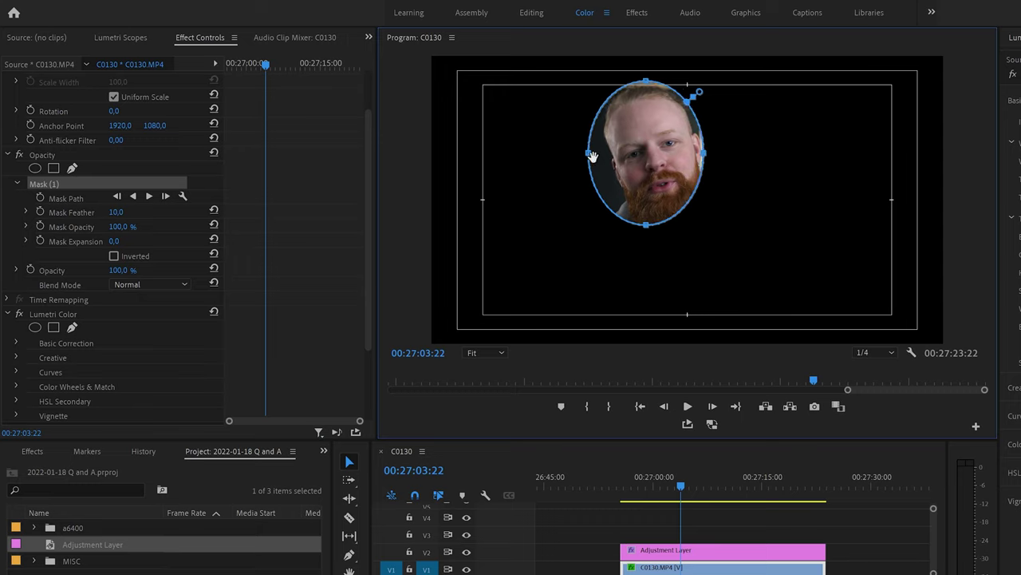
drag(594, 163, 610, 162)
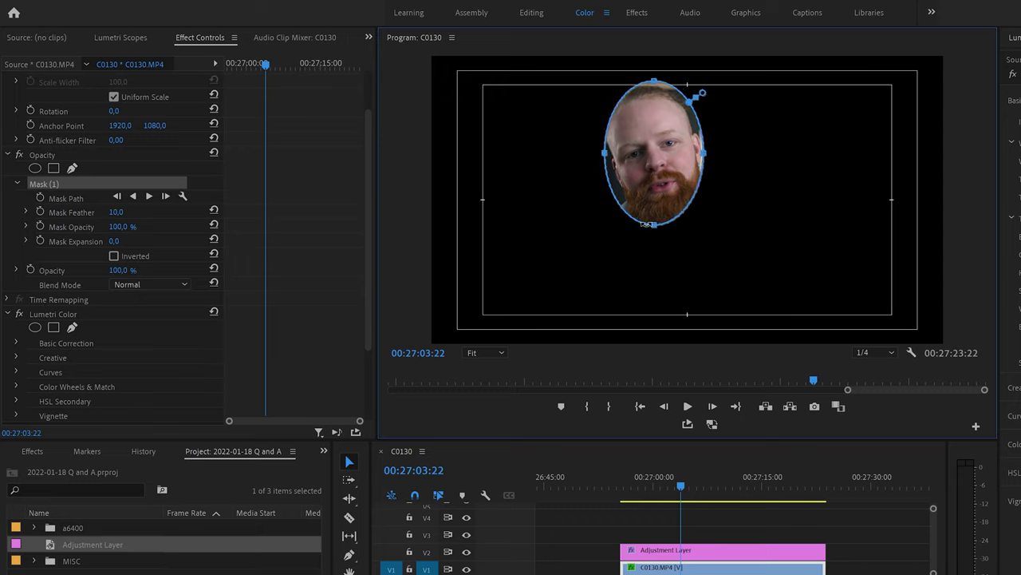
drag(608, 158, 610, 158)
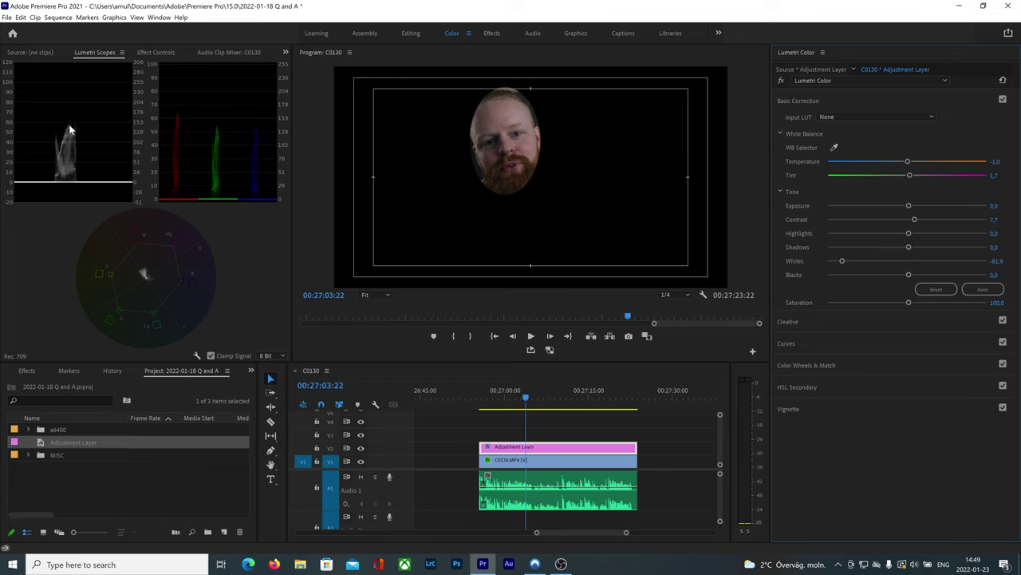
Set the adjustment layer's Whites to 17.1, then test a higher Saturation and restore it to 100
drag(858, 266, 920, 263)
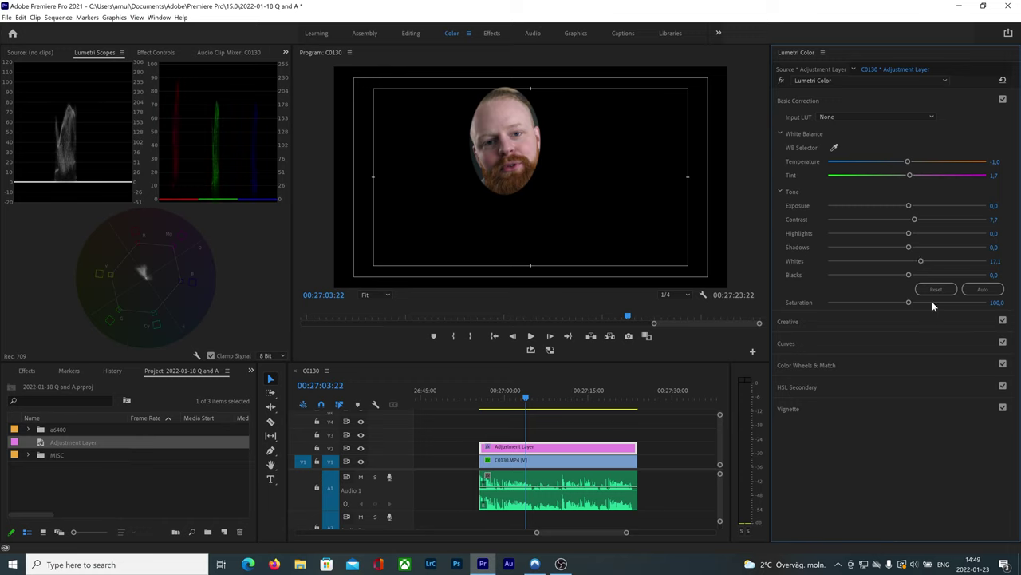
drag(928, 302, 964, 303)
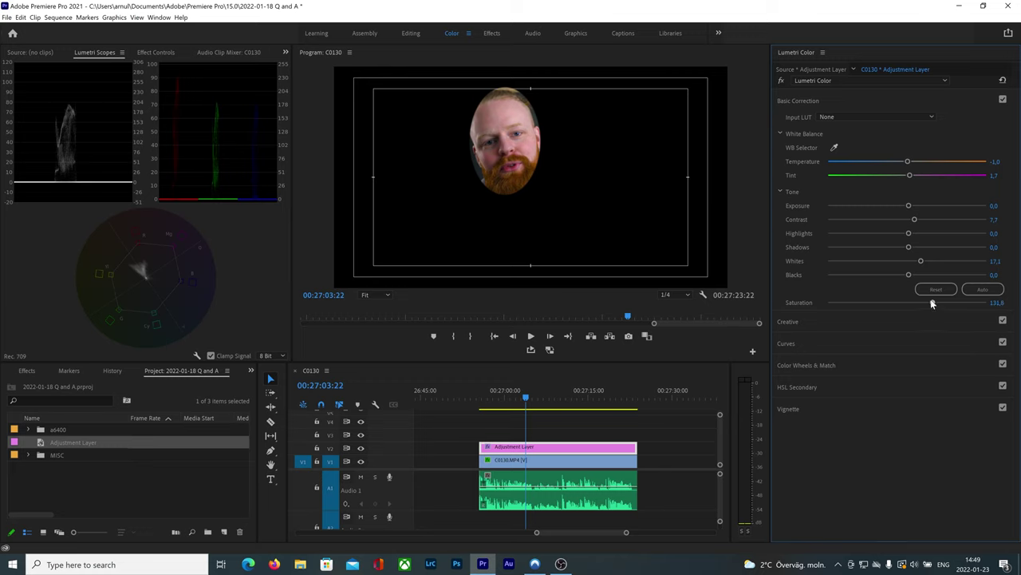
drag(973, 301, 922, 300)
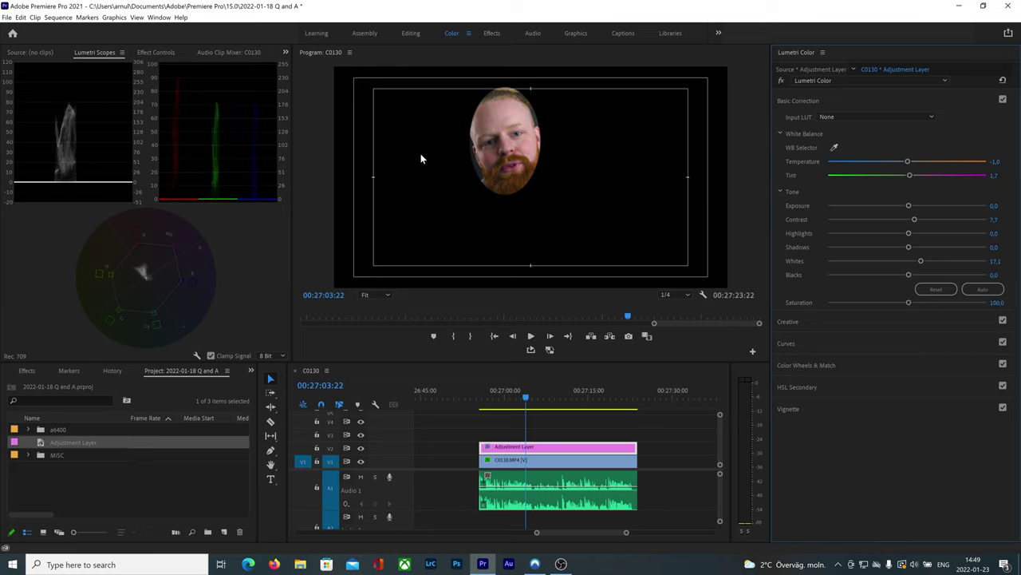
Delete the opacity mask from clip C0130.MP4 and slightly reduce the adjustment layer's Whites
click(164, 53)
click(36, 243)
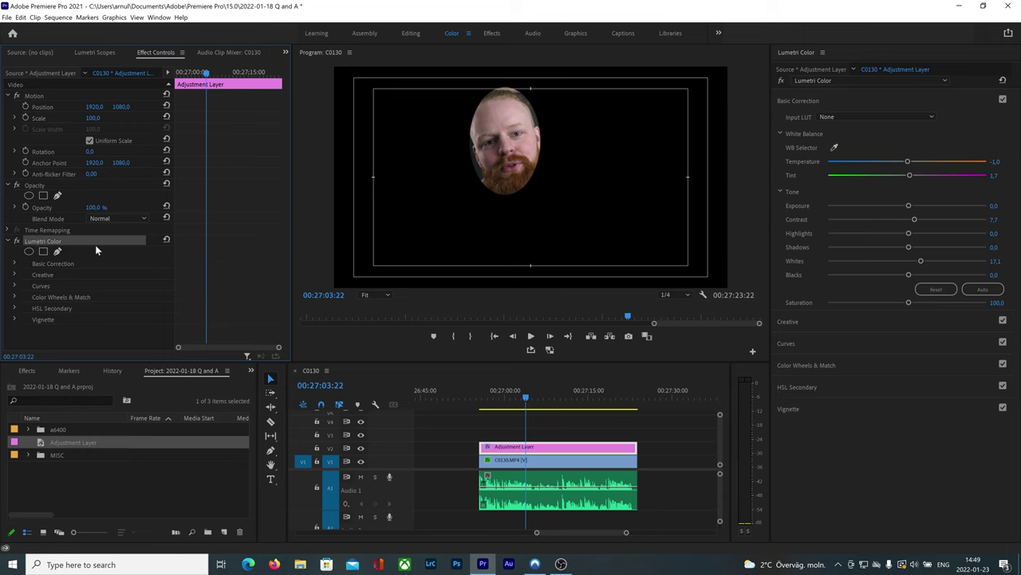
click(541, 465)
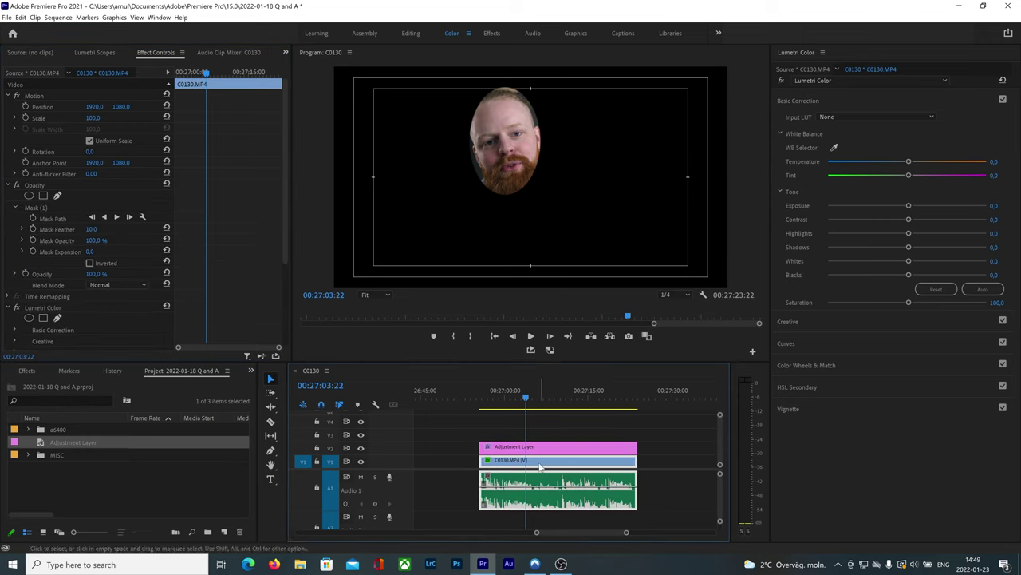
click(37, 210)
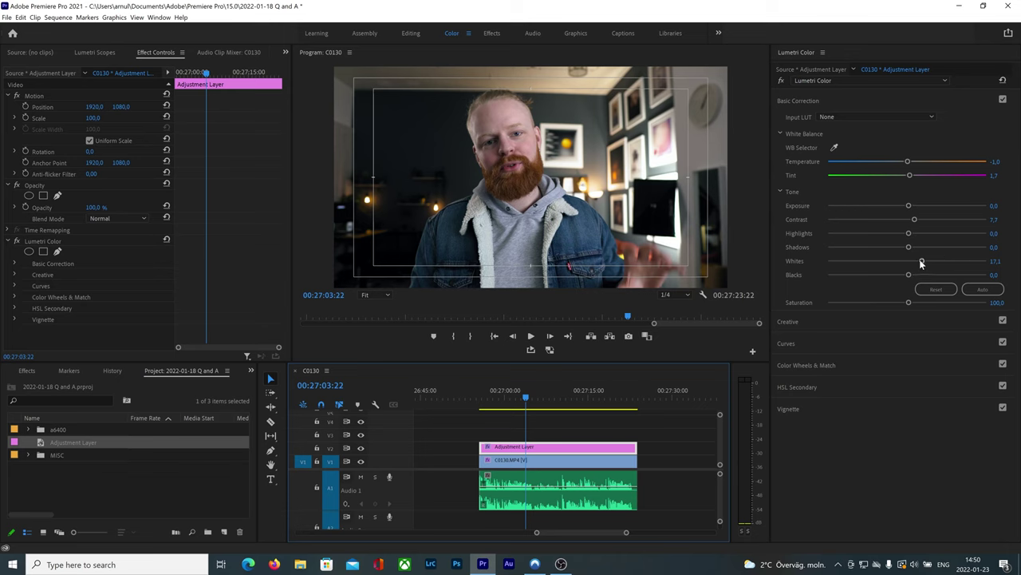
drag(922, 263, 916, 262)
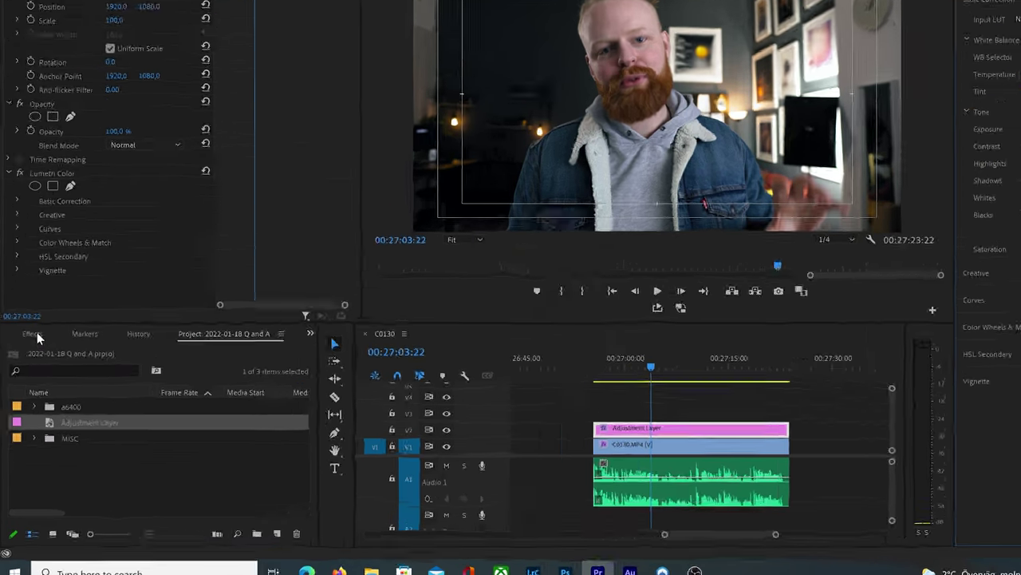
Find Lumetri Color in the effects, add a second instance to the adjustment layer, and compare the image with the first instance off and on
click(22, 371)
click(54, 382)
text(lumetri colo)
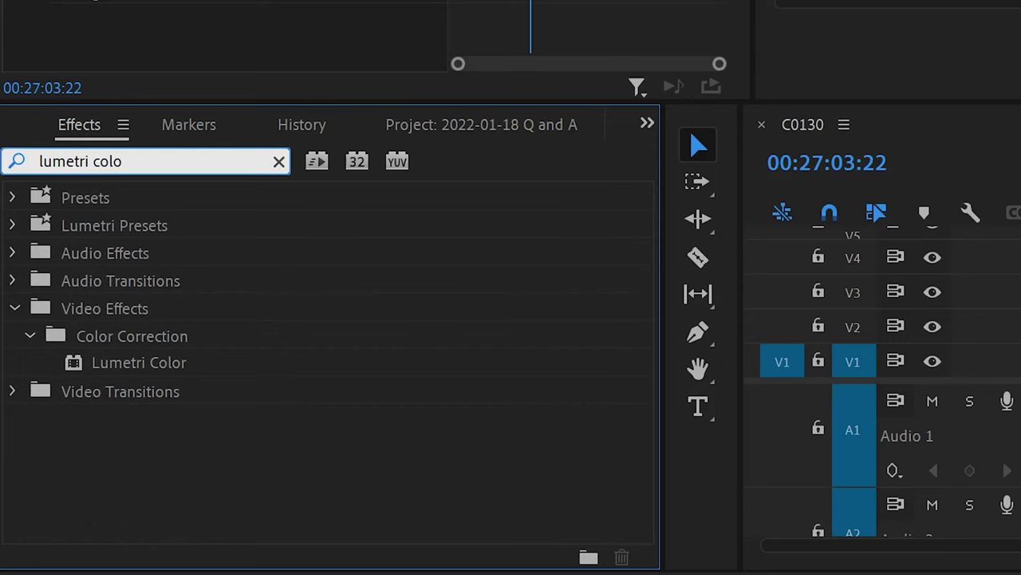
click(74, 363)
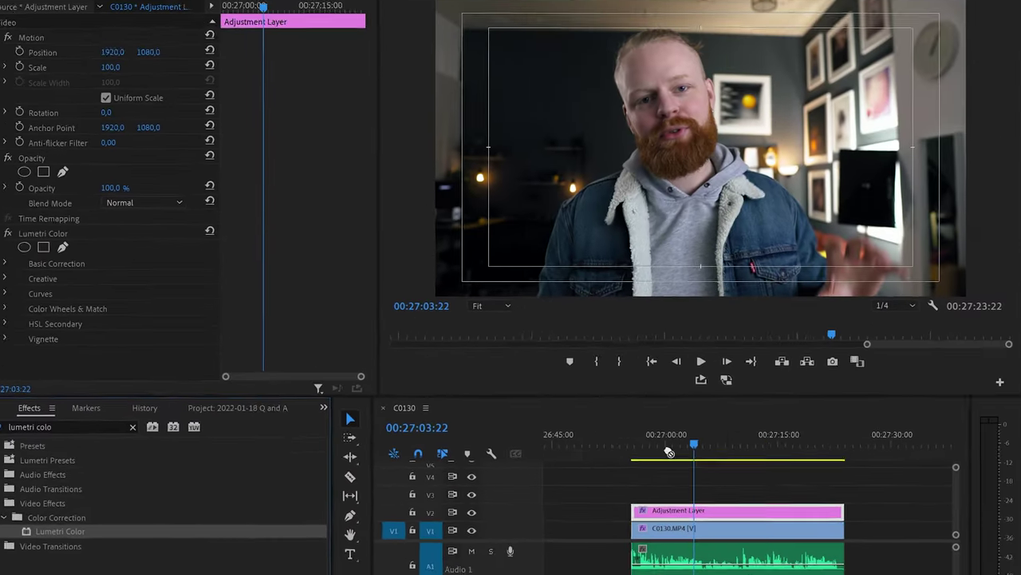
drag(668, 452, 717, 517)
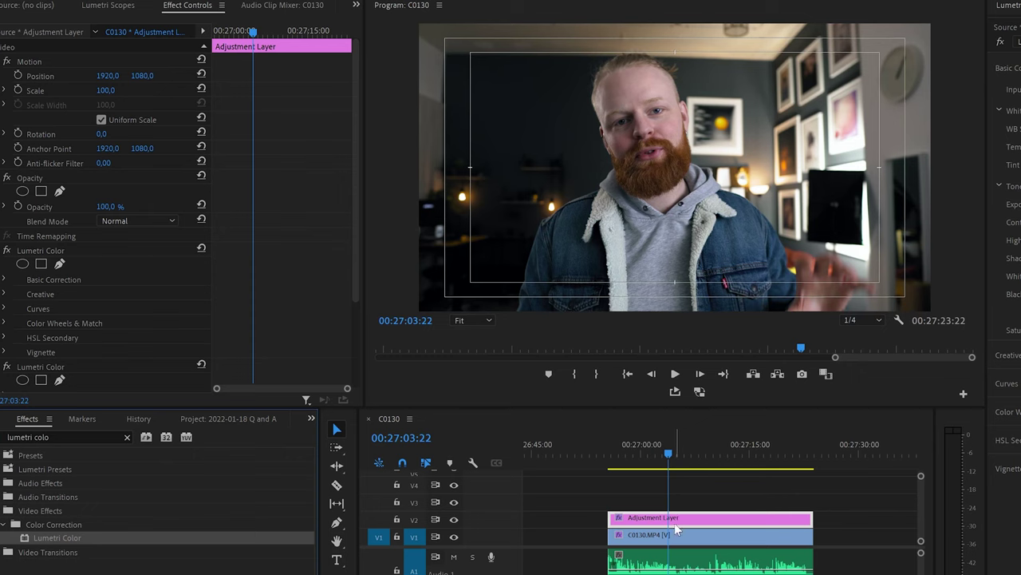
click(7, 251)
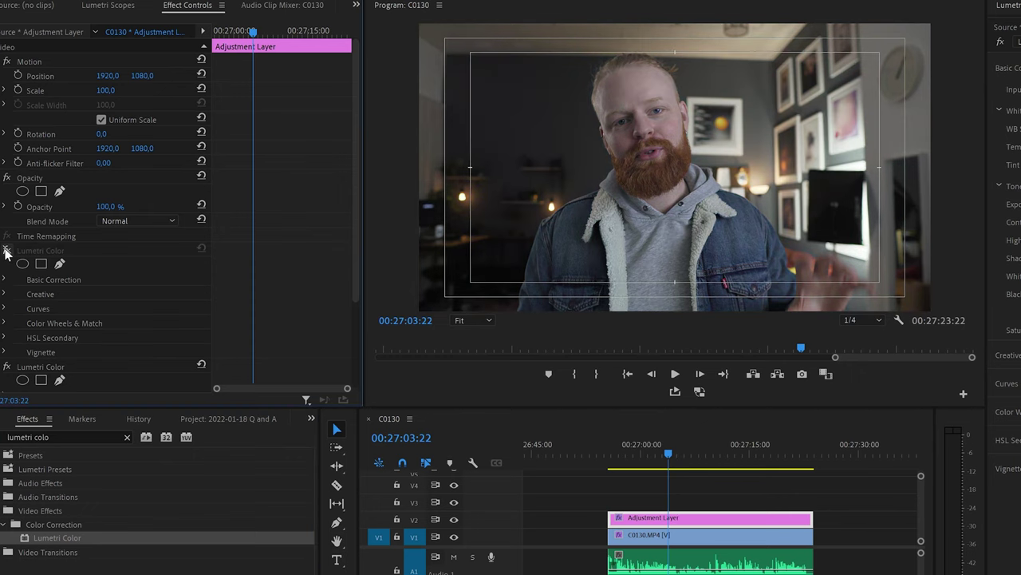
scroll(83, 256, down, 3)
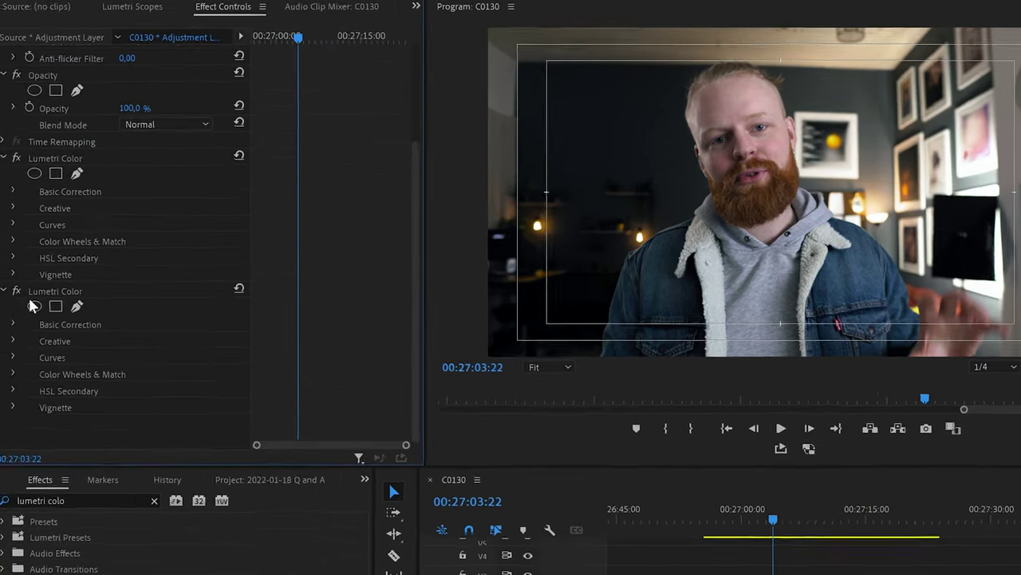
Add an elliptical mask to the second Lumetri Color effect and enlarge it around the man's head and upper body
click(44, 319)
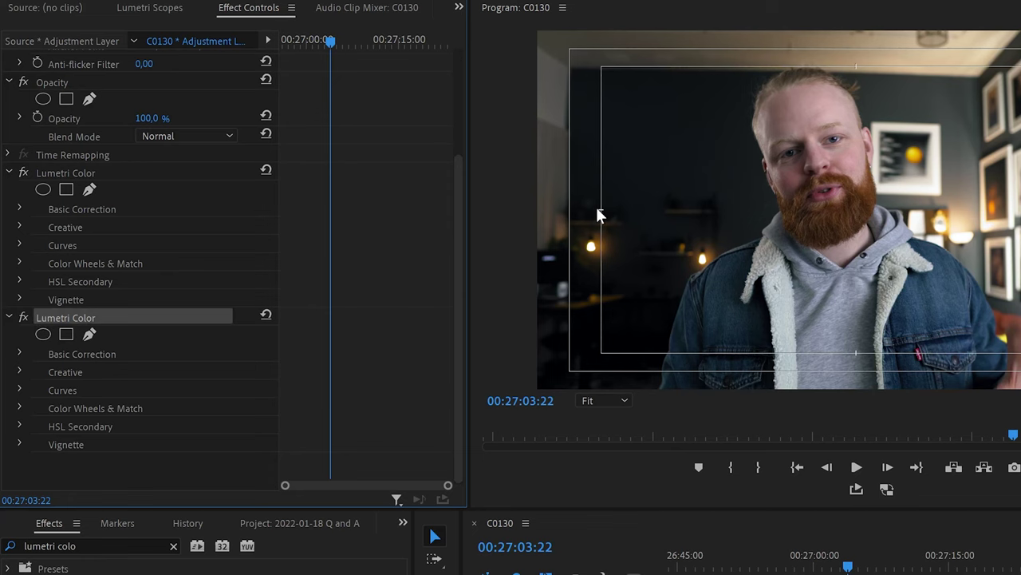
click(43, 333)
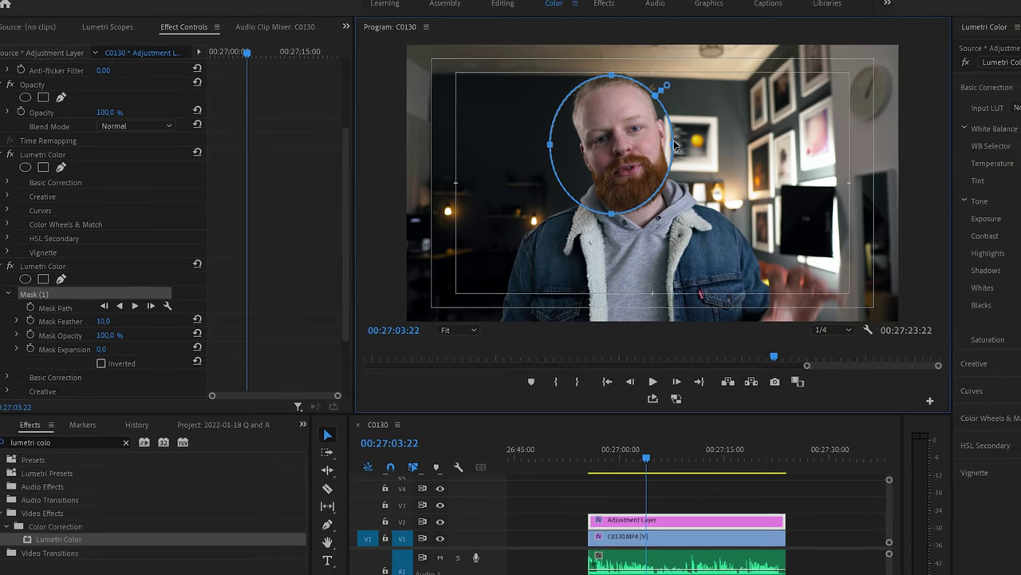
drag(837, 150, 954, 157)
drag(659, 214, 658, 334)
drag(550, 204, 461, 203)
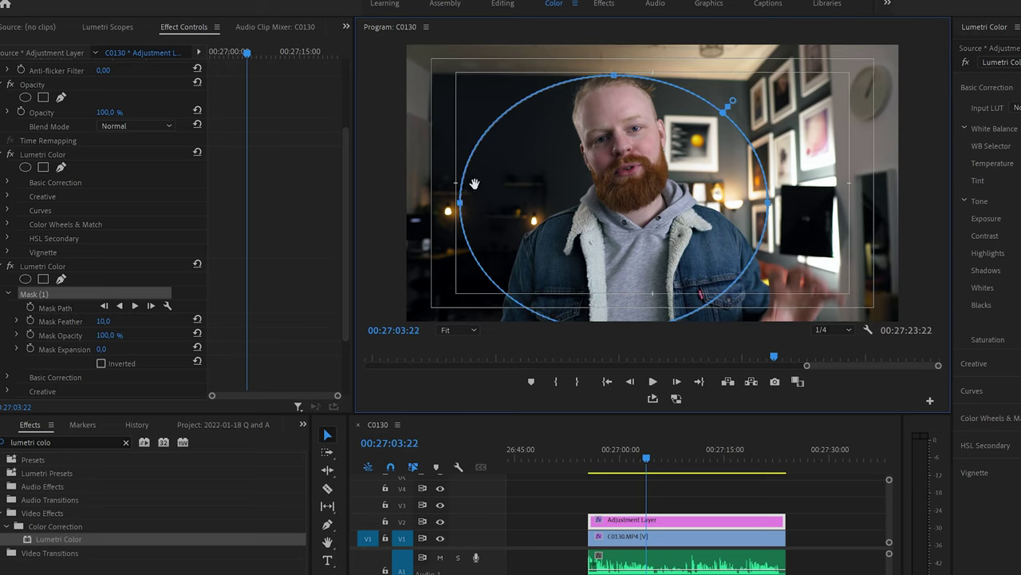
drag(620, 79, 615, 53)
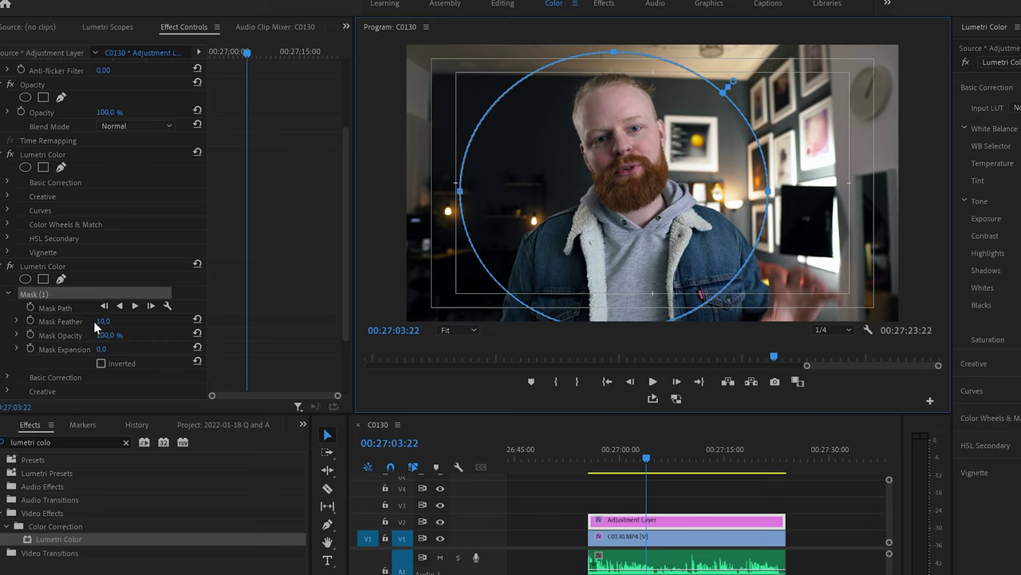
Set the ellipse's Mask Feather to 375 and fine-tune its width, height and position around the man
drag(102, 321, 197, 321)
drag(631, 167, 642, 167)
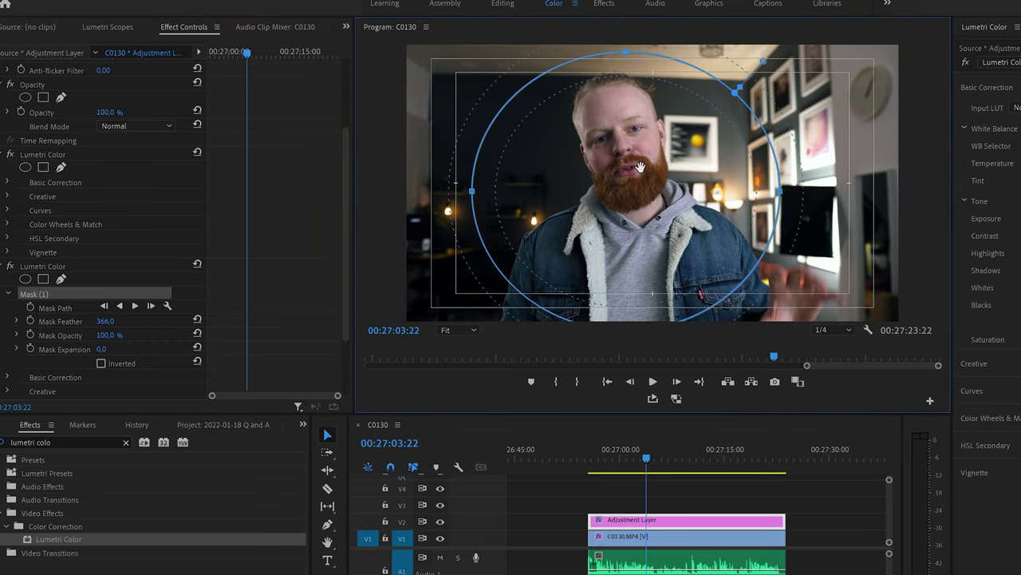
drag(762, 197, 782, 193)
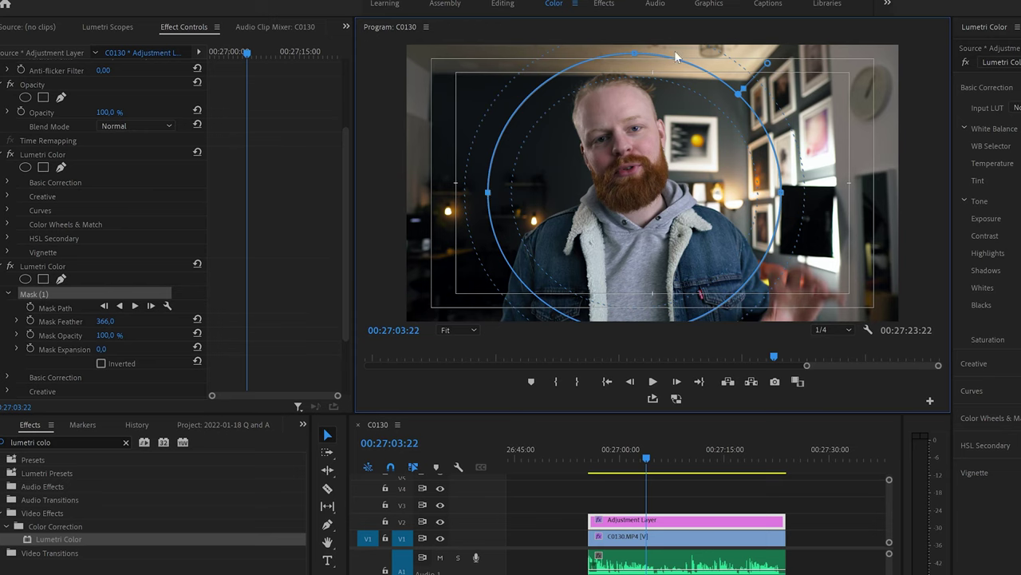
drag(635, 53, 636, 24)
mouse_move(646, 235)
mouse_down()
mouse_move(642, 227)
mouse_move(640, 240)
mouse_up()
drag(105, 321, 112, 320)
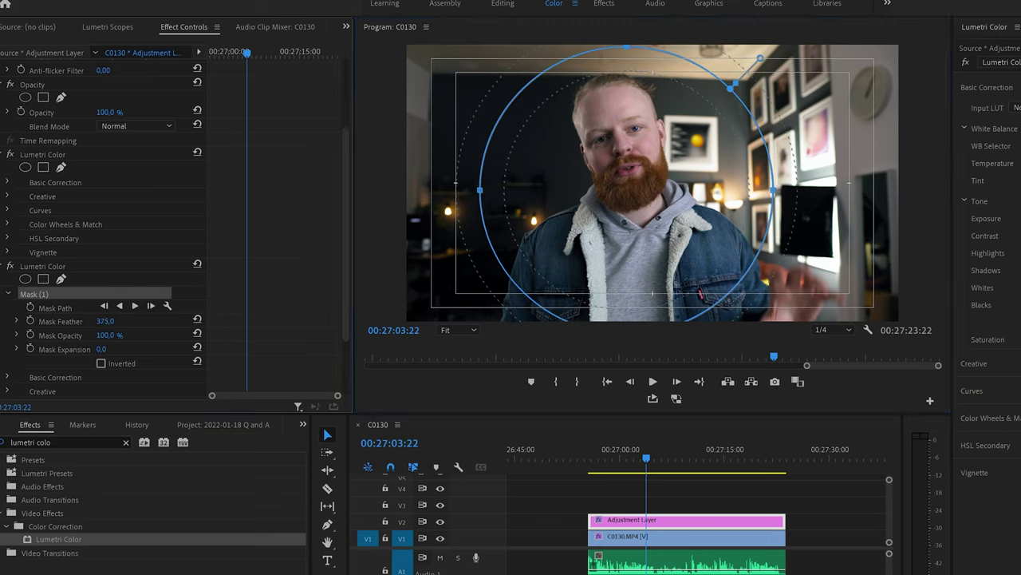
In the second Lumetri Color's masked area, raise Whites to 12.4, Highlights to 5.7 and Contrast to 3.7
click(41, 267)
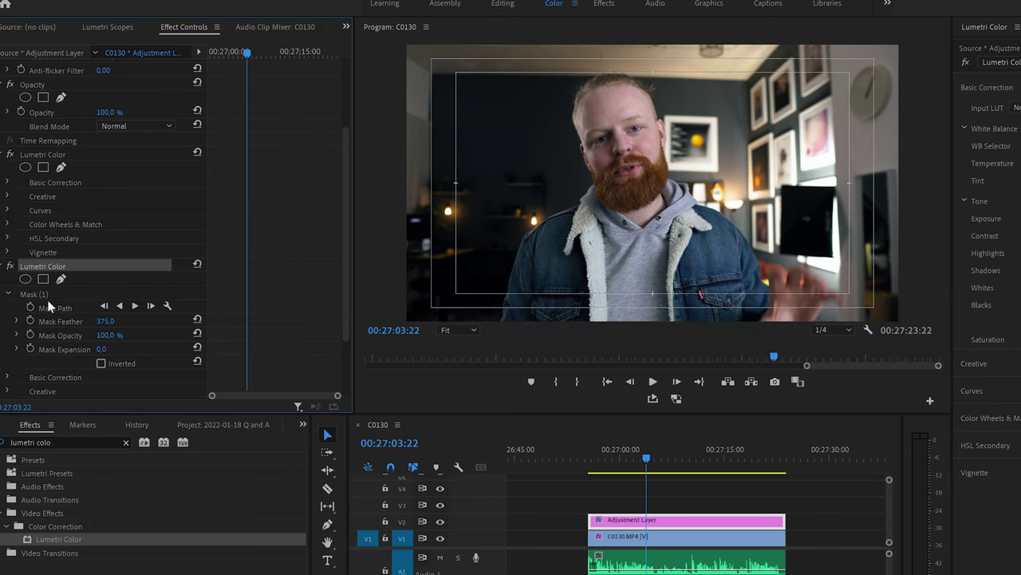
click(38, 297)
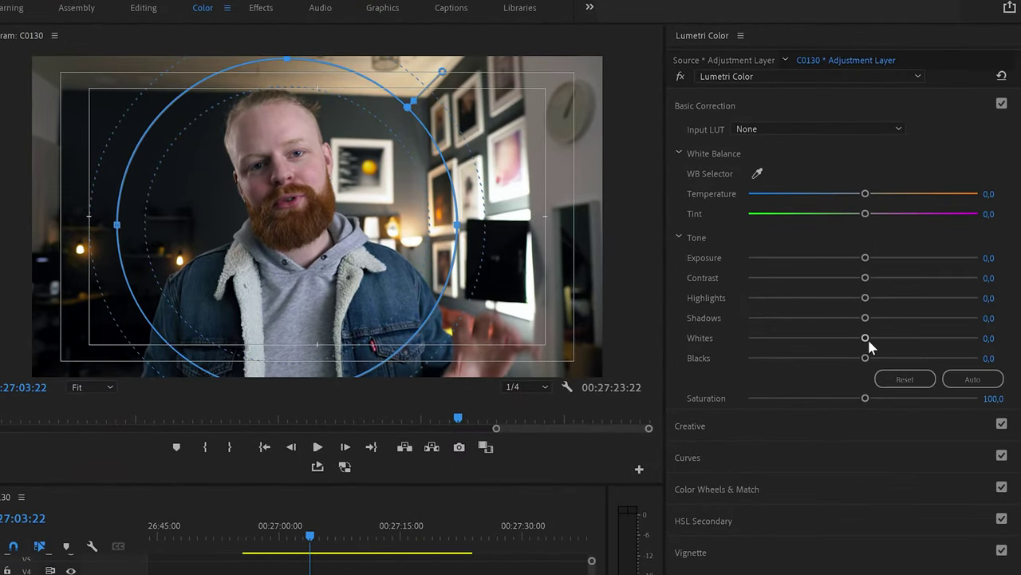
mouse_move(868, 340)
mouse_down()
mouse_move(952, 340)
mouse_move(877, 339)
mouse_up()
drag(864, 299, 868, 280)
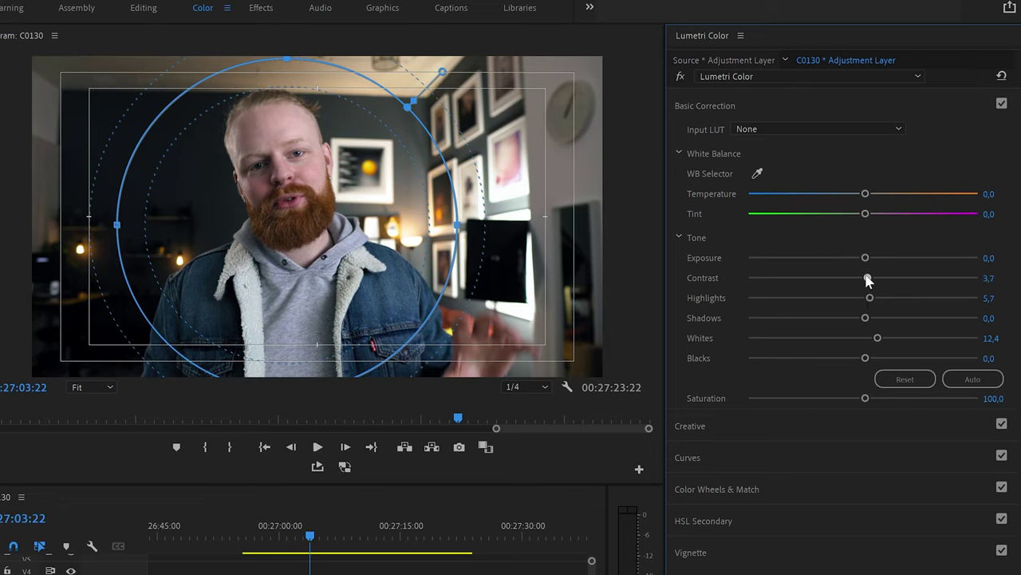
Shift the ellipse mask slightly up and left, then extend its lower edge well below the frame
drag(364, 234, 361, 231)
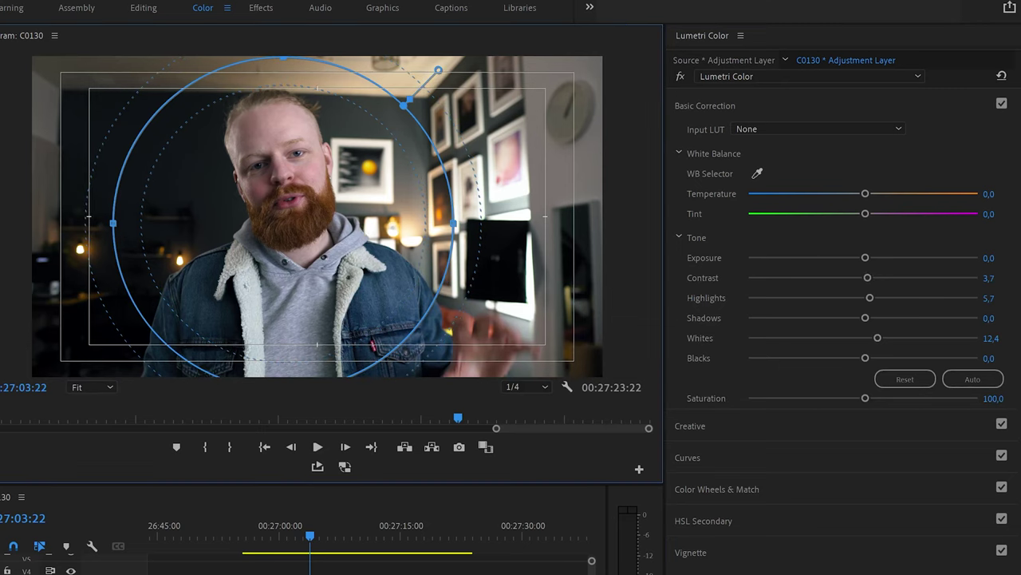
click(110, 388)
click(100, 448)
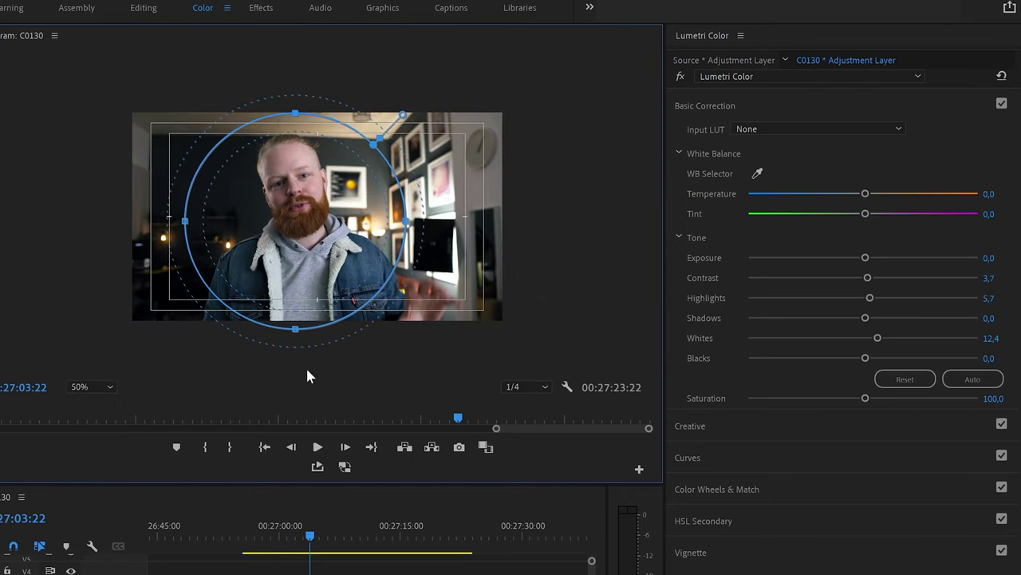
drag(296, 332, 303, 360)
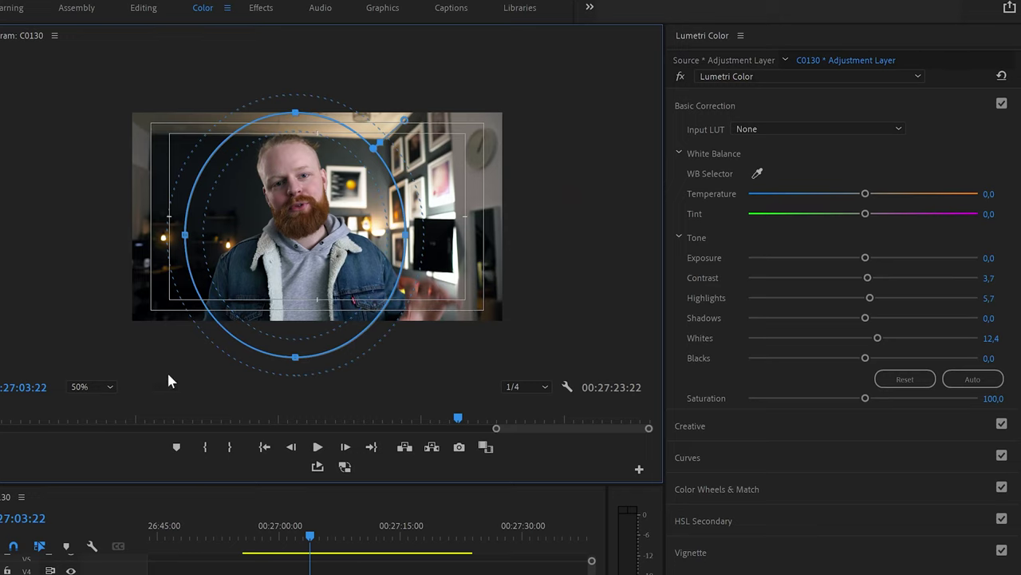
click(111, 387)
click(97, 396)
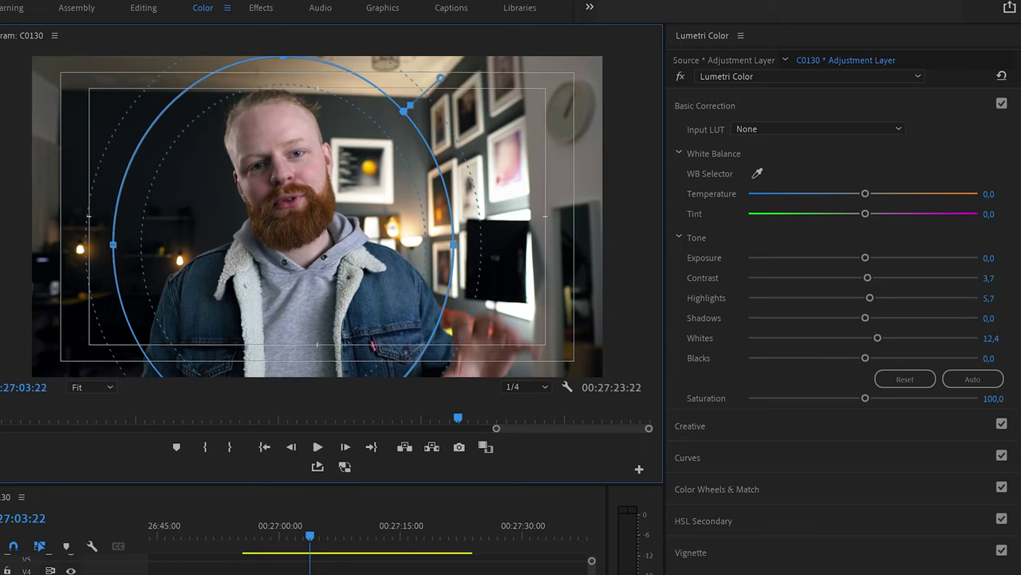
Compare the image with the masked Lumetri Color off and on, then reduce Whites to 11.0 and Highlights to 3.0
click(680, 76)
click(679, 76)
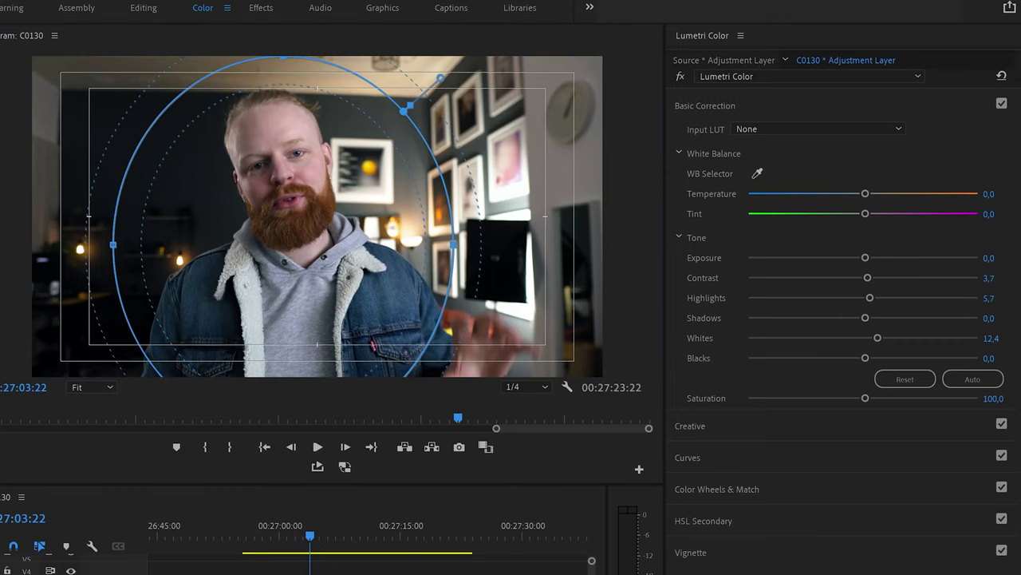
drag(878, 339, 876, 332)
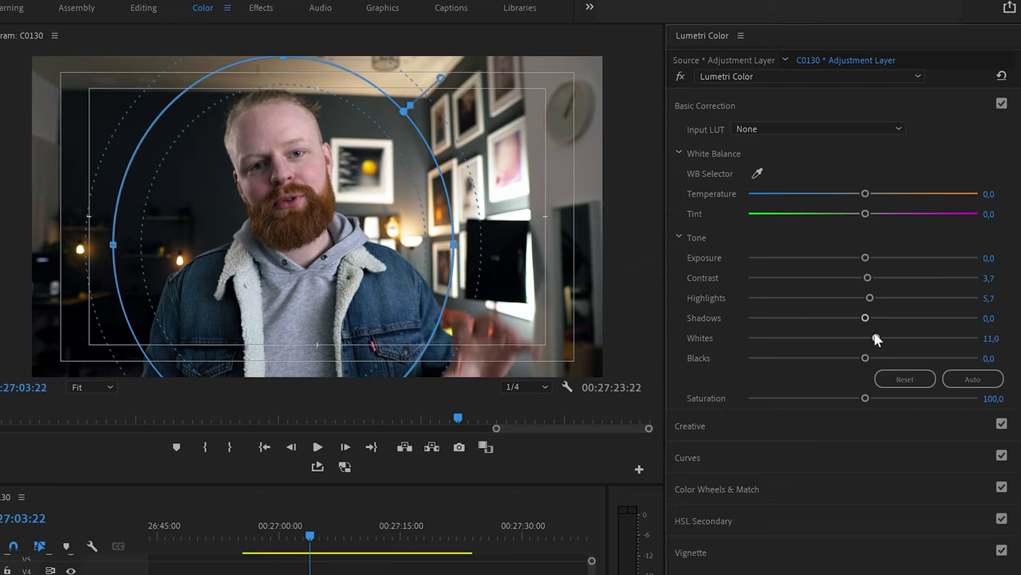
drag(873, 296, 867, 297)
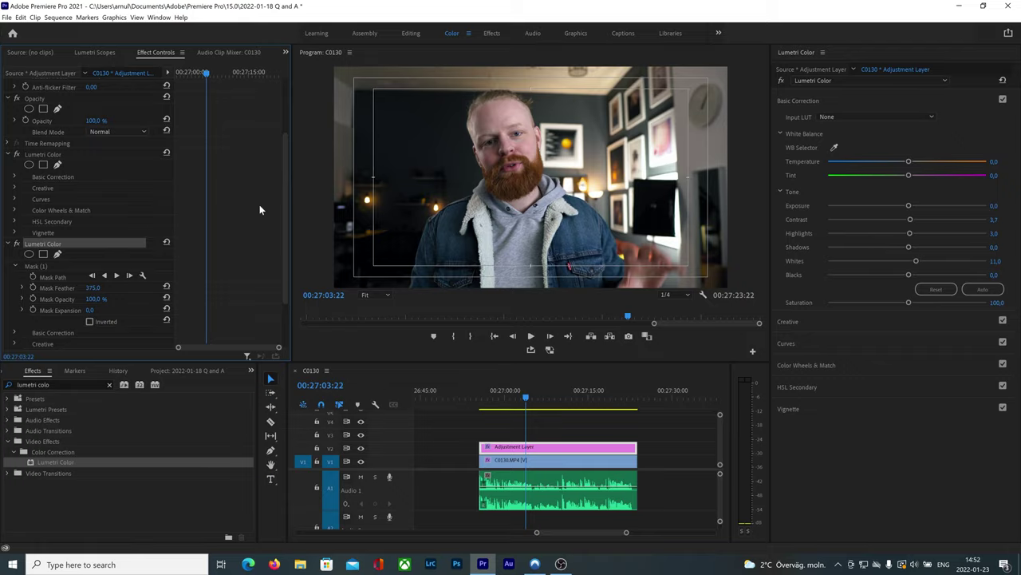
Open the HSL Secondary controls of the second Lumetri Color effect
click(801, 386)
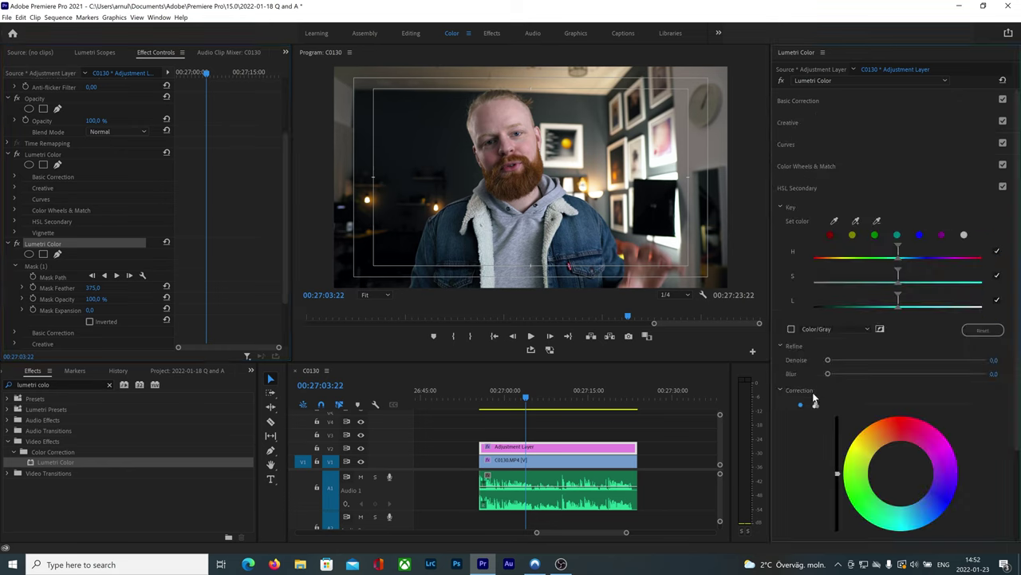